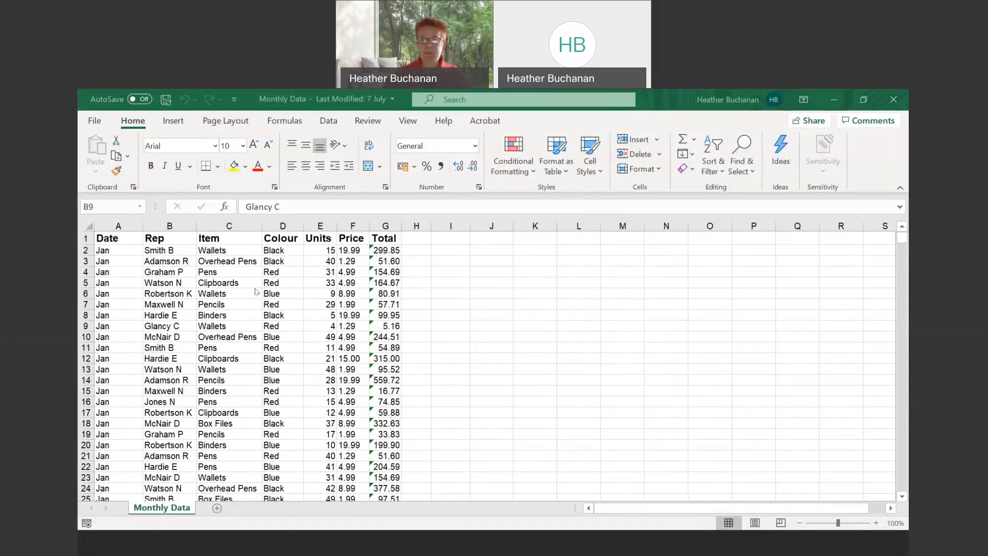
Insert a PivotTable from the Monthly Data range A1:G114, placed on a new worksheet.
{"action": "left_click", "coordinate": [213, 310]}
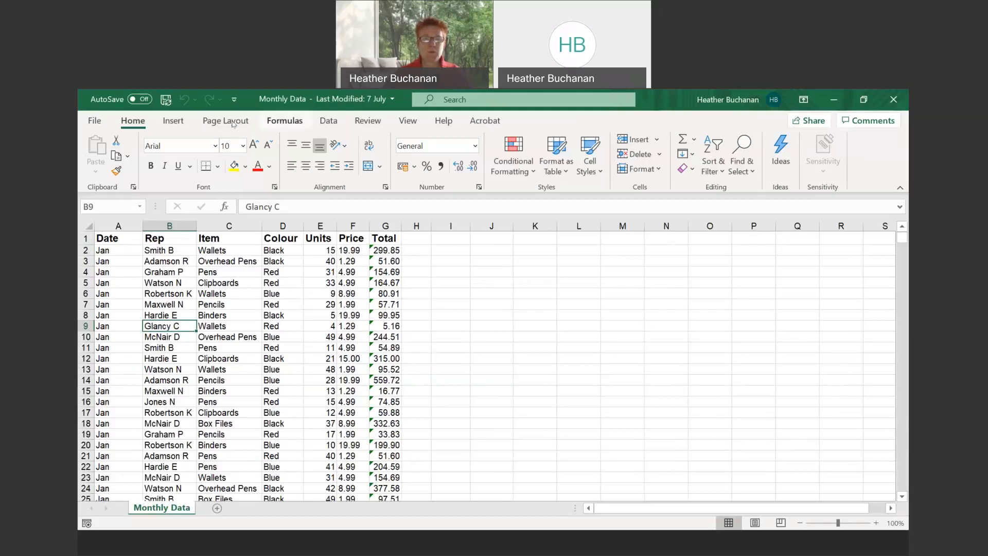
{"action": "left_click", "coordinate": [175, 122]}
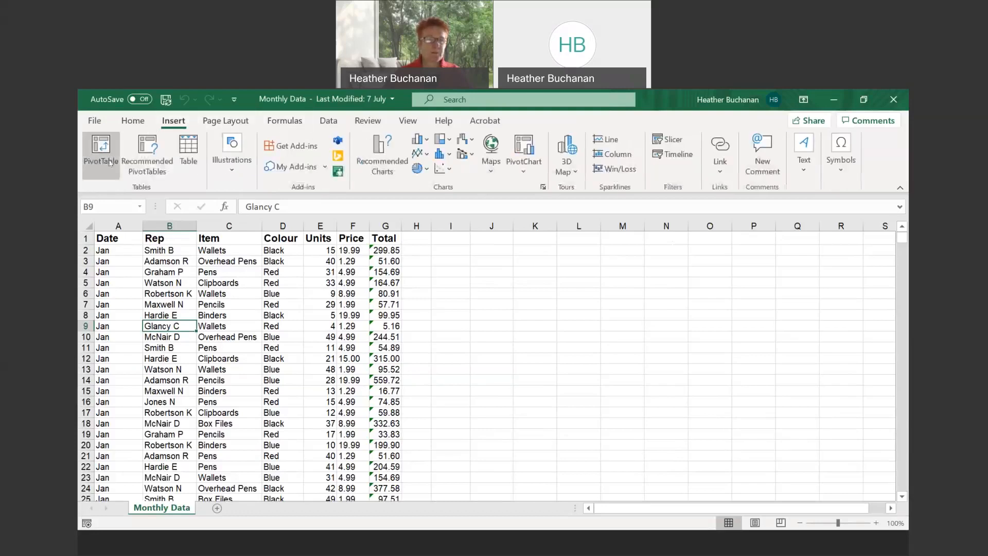
{"action": "left_click", "coordinate": [108, 163]}
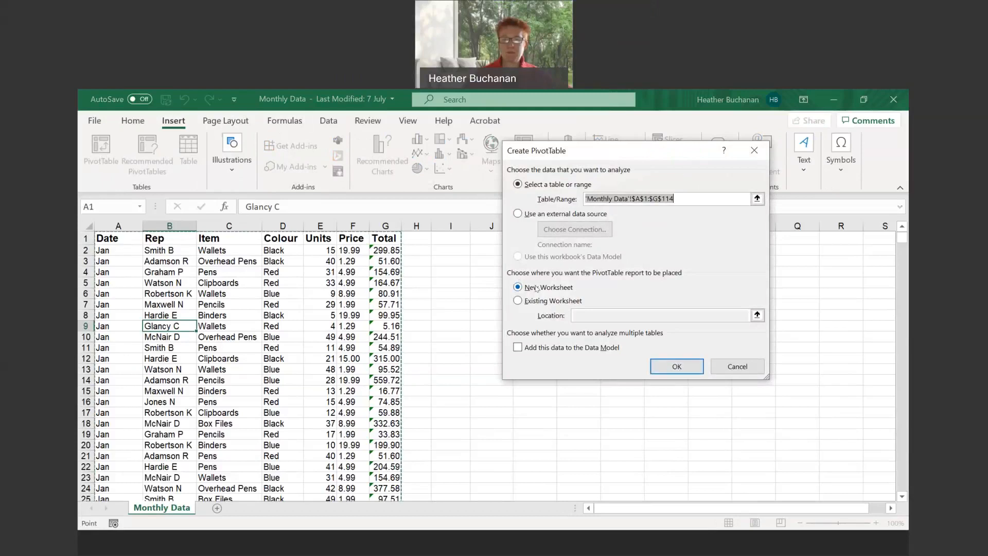
{"action": "left_click", "coordinate": [675, 366]}
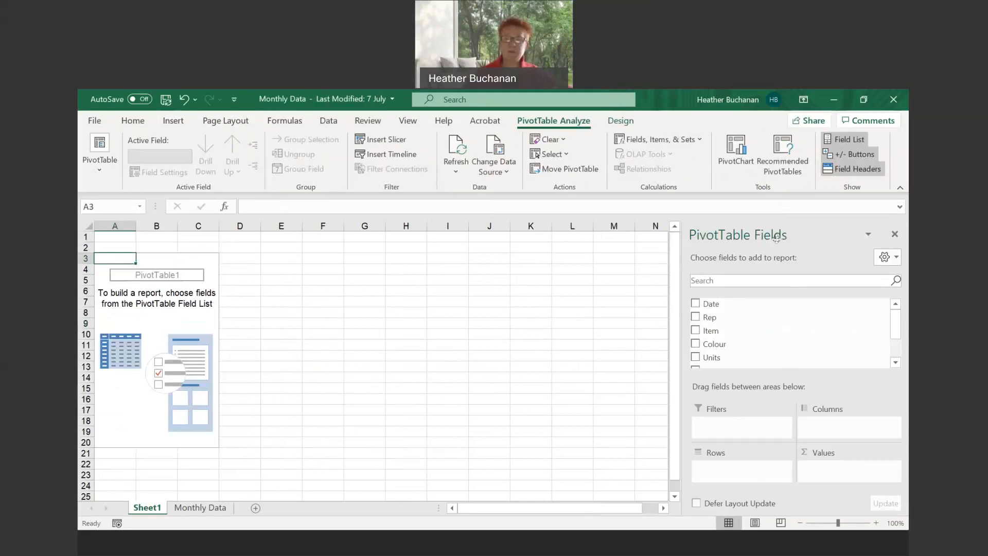
Lay out the PivotTable with Colour as filter, Rep and then Date as rows, Item as columns and Total as summed values.
{"action": "left_click", "coordinate": [706, 344]}
{"action": "left_click_drag", "start_coordinate": [706, 344], "coordinate": [722, 422]}
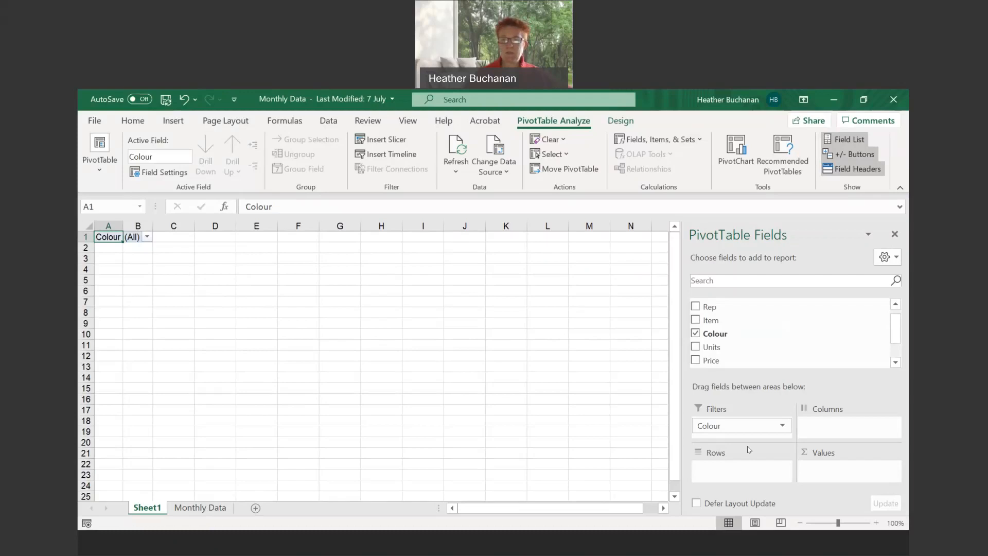
{"action": "left_click_drag", "start_coordinate": [702, 306], "coordinate": [710, 470]}
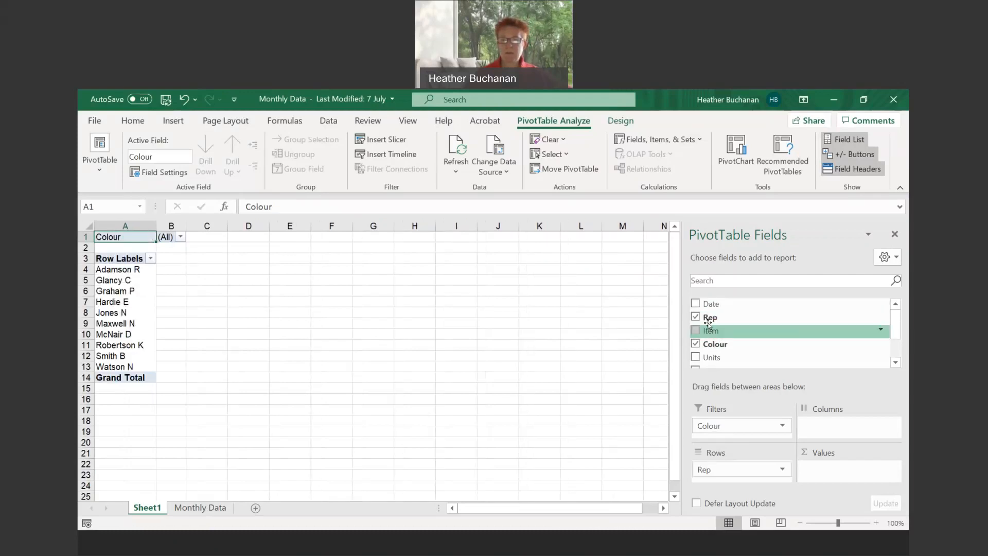
{"action": "left_click_drag", "start_coordinate": [708, 303], "coordinate": [724, 476]}
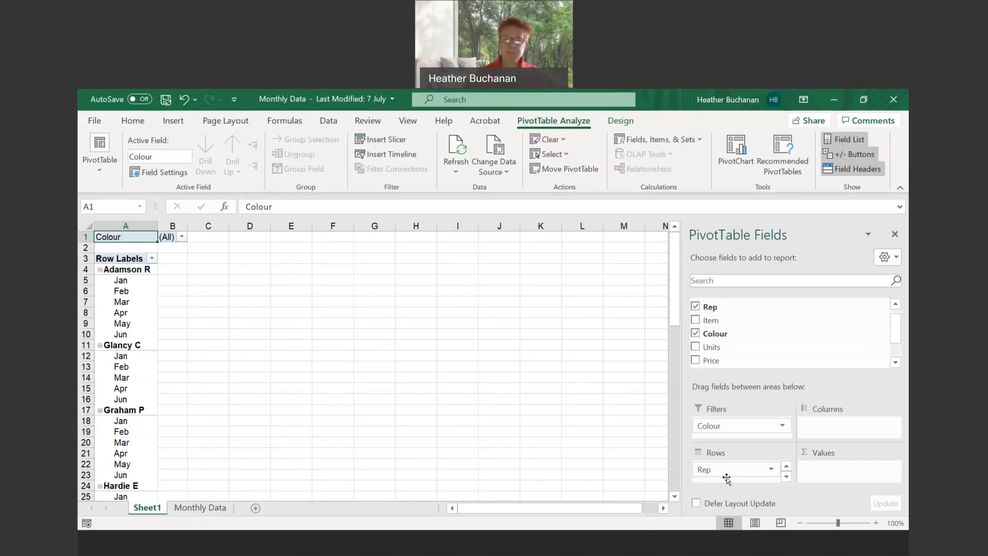
{"action": "scroll", "coordinate": [724, 324], "scroll_direction": "down", "scroll_amount": 1}
{"action": "left_click_drag", "start_coordinate": [717, 320], "coordinate": [832, 426]}
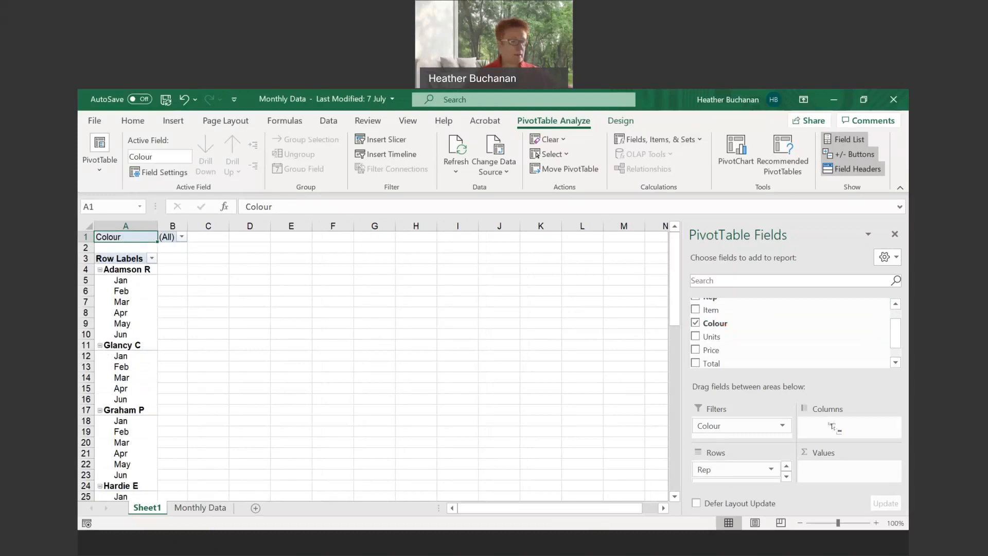
{"action": "left_click_drag", "start_coordinate": [712, 364], "coordinate": [809, 464]}
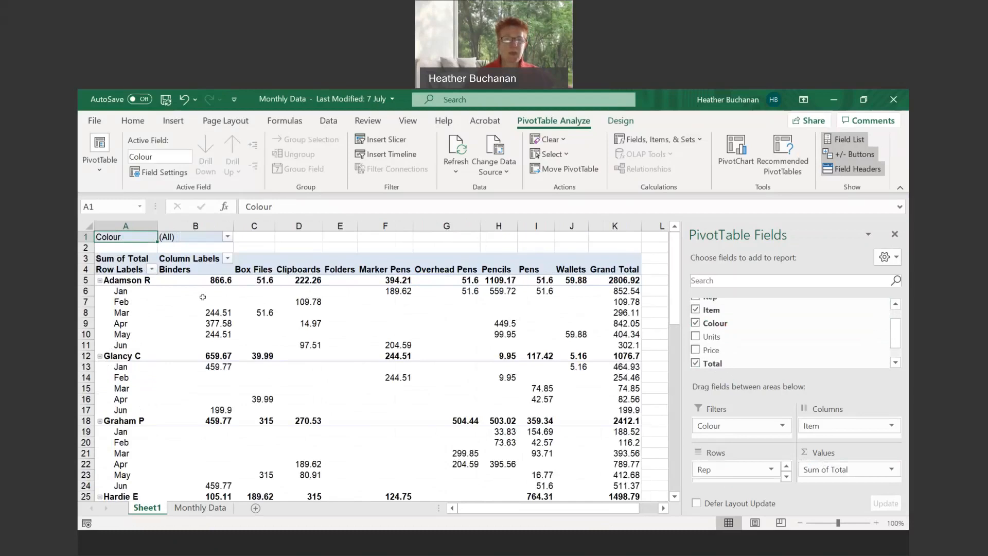
Format all the PivotTable's values, including the grand totals, as accounting with the £ English (United Kingdom) symbol.
{"action": "left_click_drag", "start_coordinate": [196, 280], "coordinate": [592, 476]}
{"action": "left_click", "coordinate": [133, 120]}
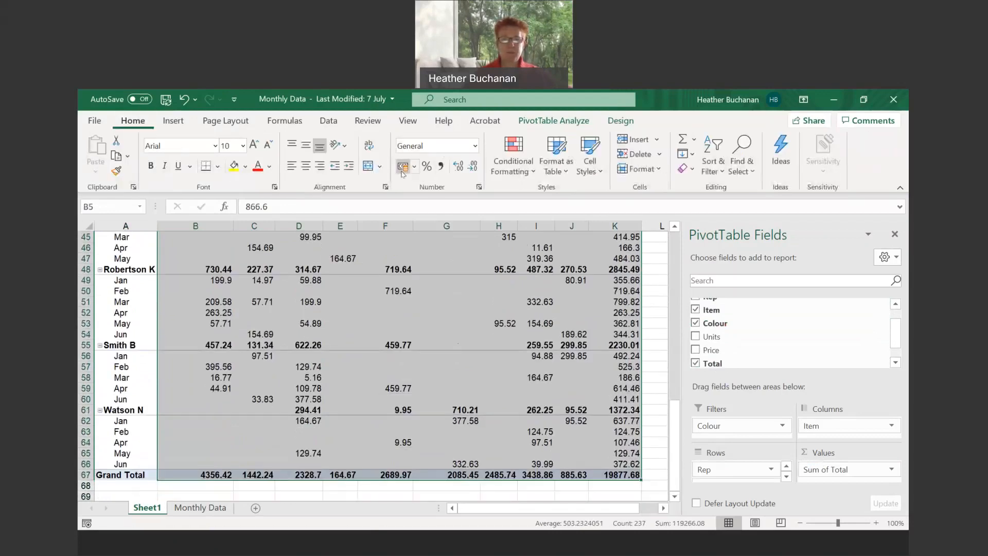
{"action": "left_click", "coordinate": [403, 166]}
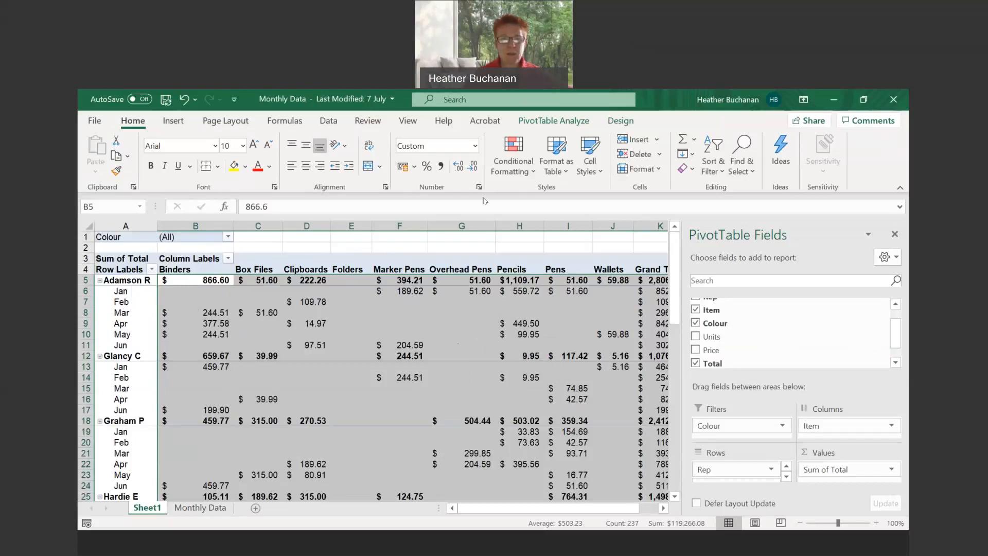
{"action": "left_click", "coordinate": [415, 166]}
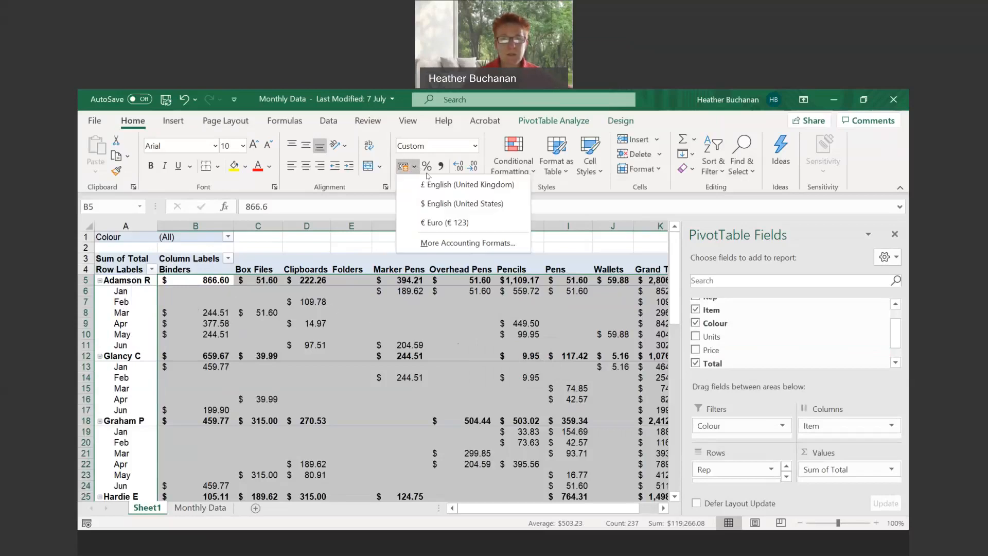
{"action": "left_click", "coordinate": [430, 184]}
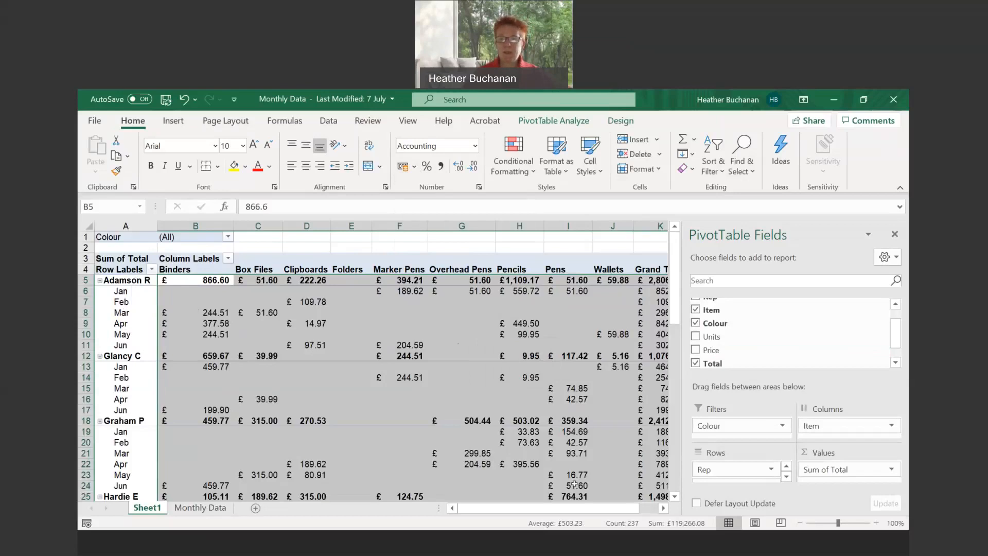
Try grouping the rows by Date before Rep, and return Rep to the first row position.
{"action": "left_click", "coordinate": [785, 477]}
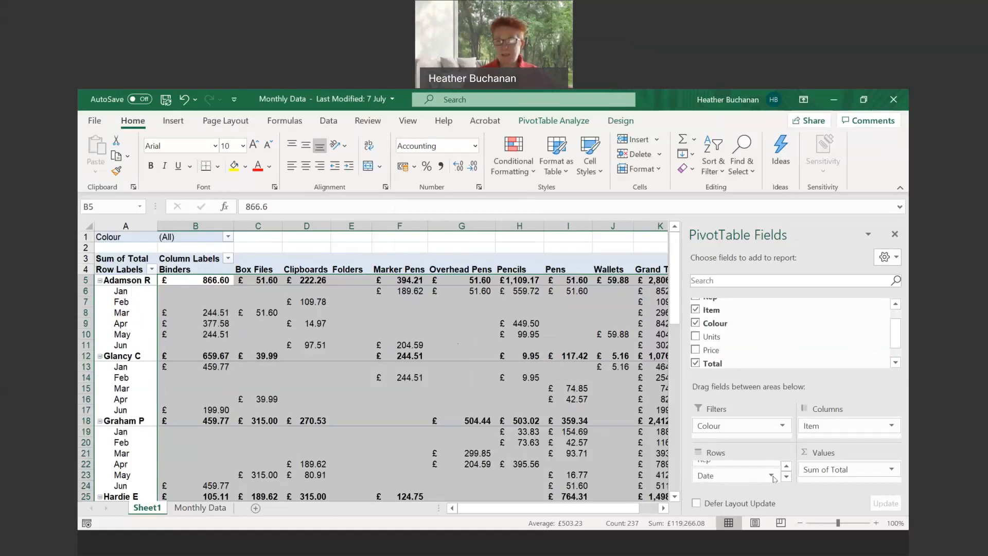
{"action": "left_click", "coordinate": [771, 475]}
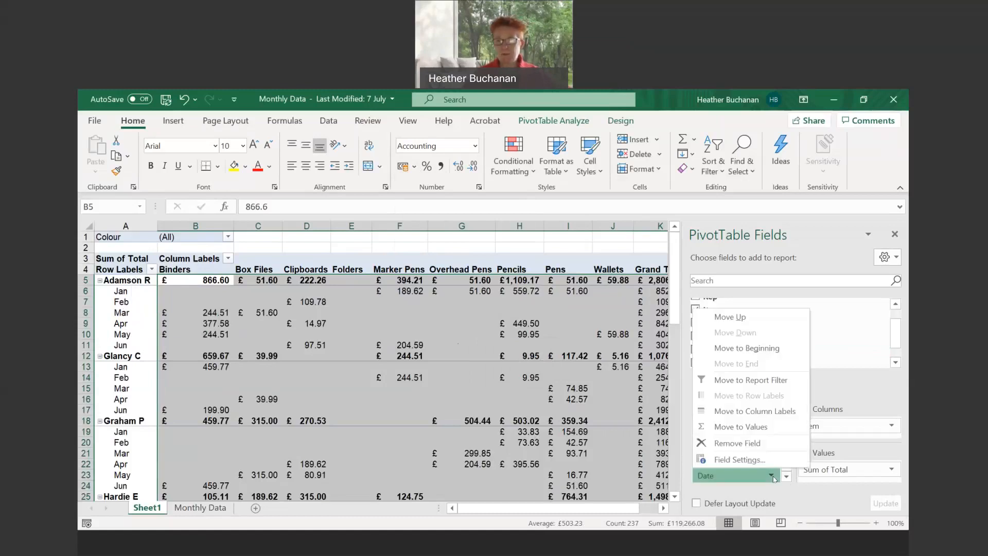
{"action": "left_click", "coordinate": [746, 319]}
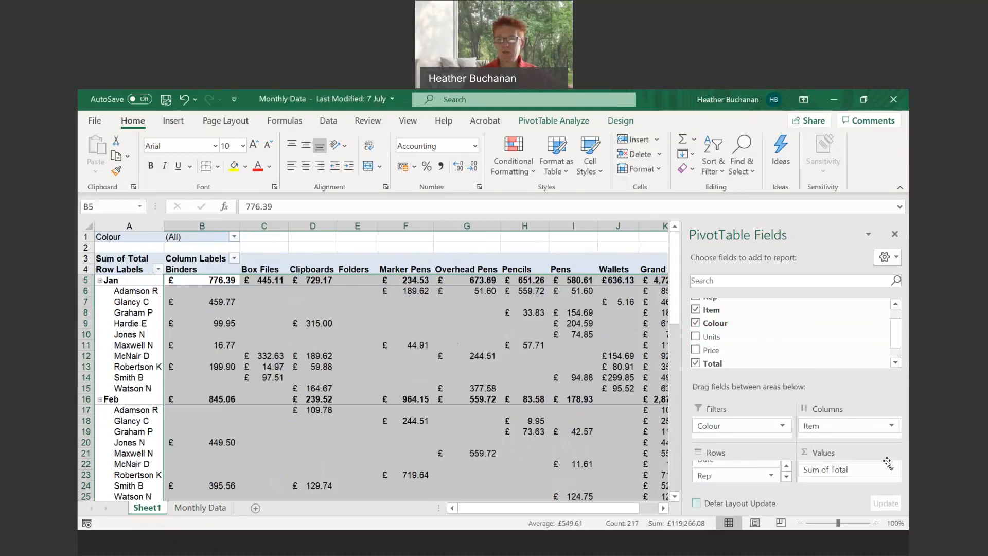
{"action": "left_click", "coordinate": [771, 476]}
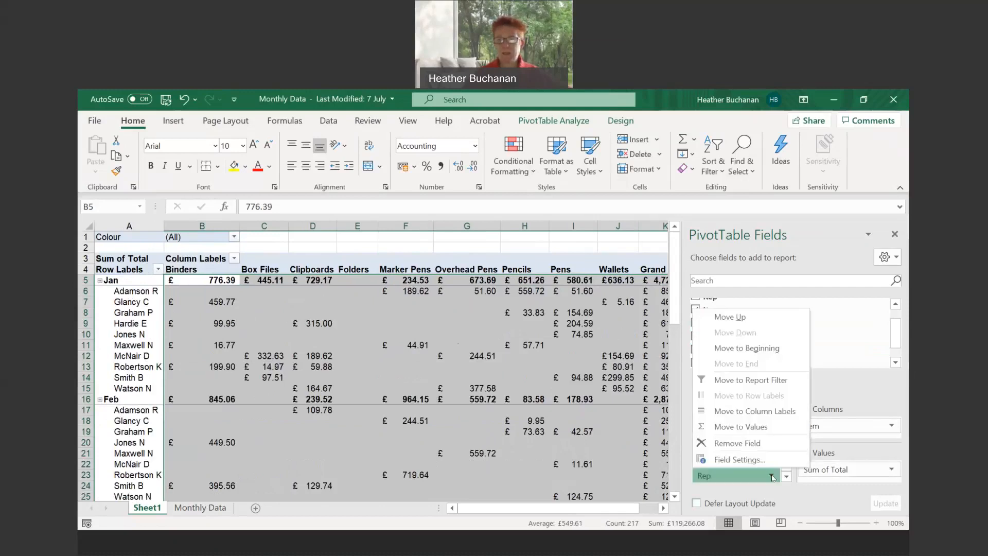
{"action": "left_click", "coordinate": [741, 318]}
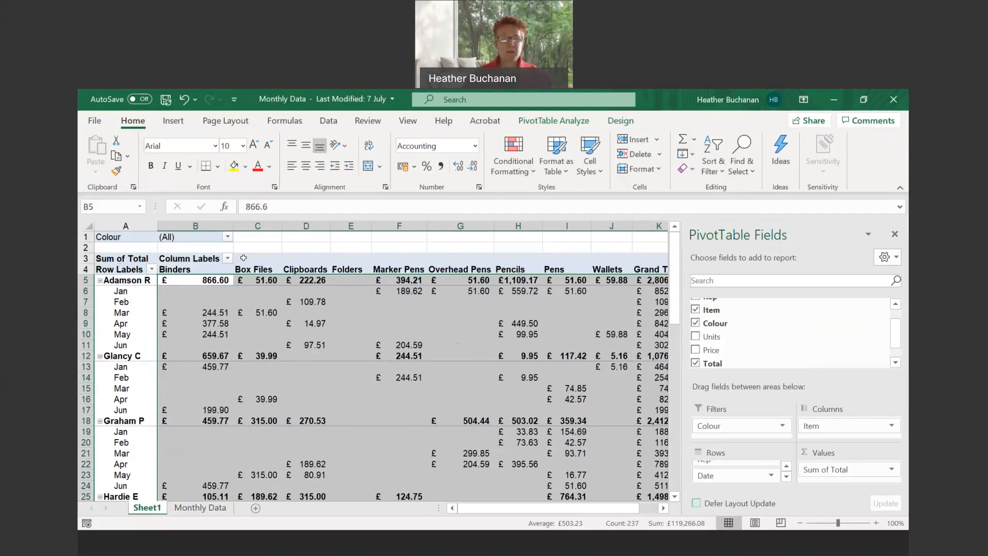
Filter the report to the colour Black, and reset the Colour filter to show all colours.
{"action": "left_click", "coordinate": [227, 237]}
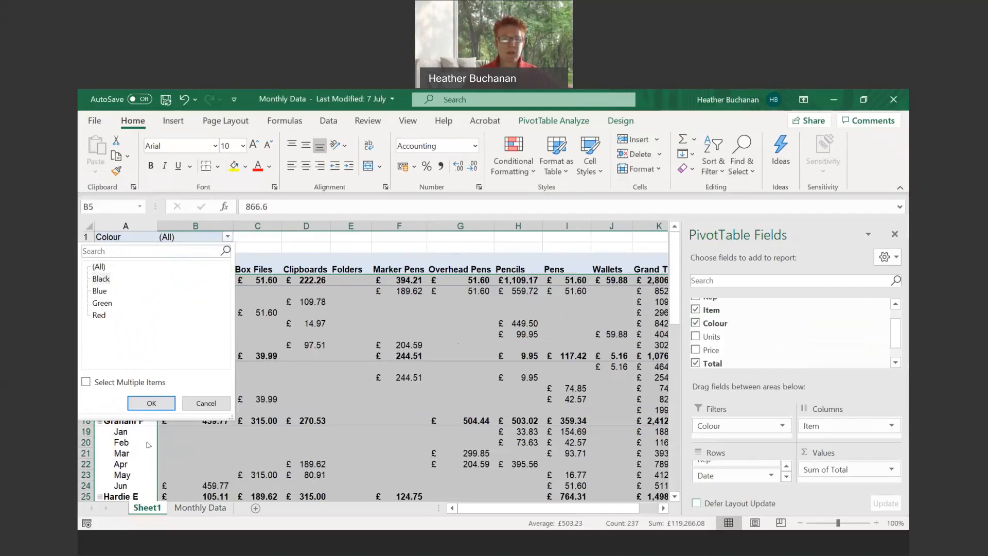
{"action": "left_click", "coordinate": [158, 403]}
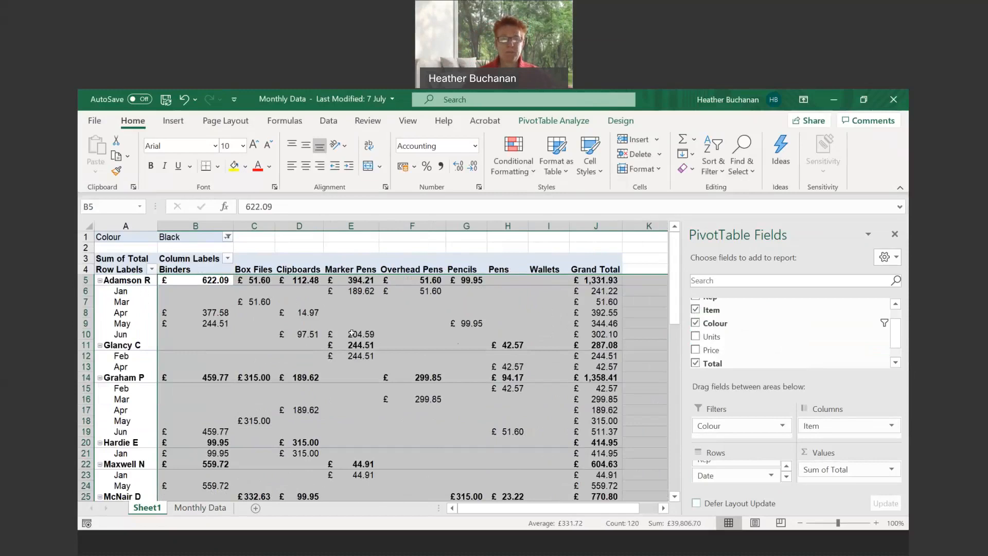
{"action": "left_click", "coordinate": [227, 237]}
{"action": "left_click", "coordinate": [99, 266]}
{"action": "left_click", "coordinate": [149, 401]}
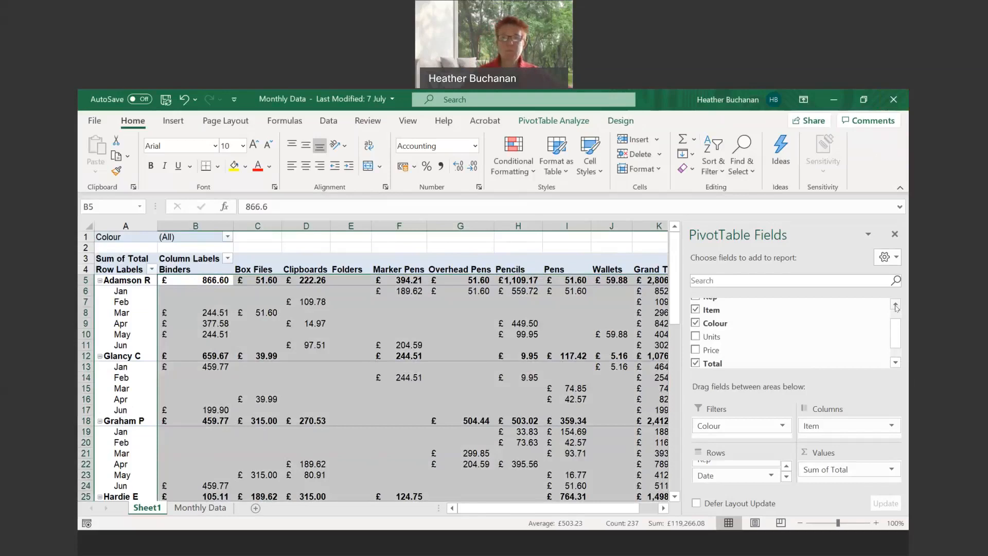
Change the PivotTable's report layout to tabular form.
{"action": "left_click", "coordinate": [621, 120]}
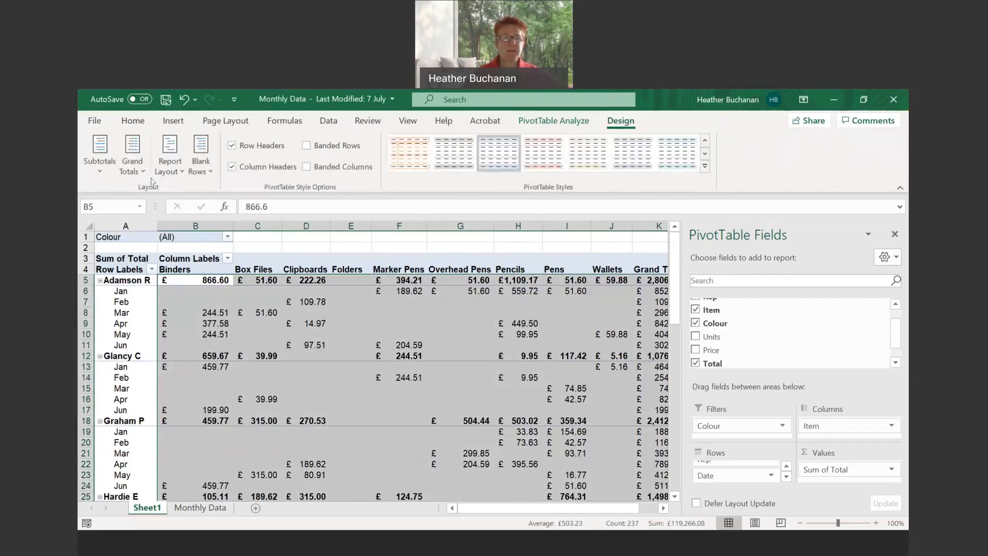
{"action": "left_click", "coordinate": [182, 172]}
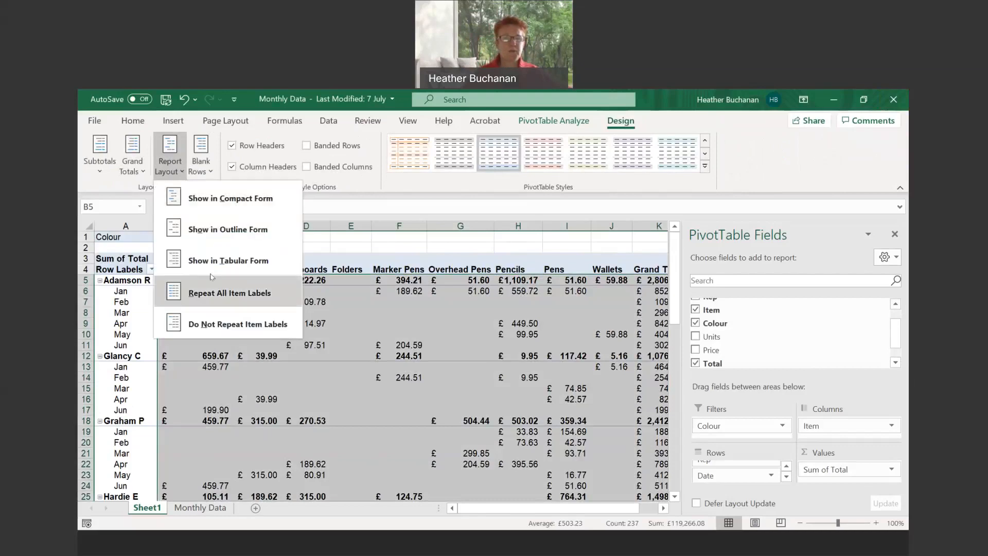
{"action": "left_click", "coordinate": [215, 262]}
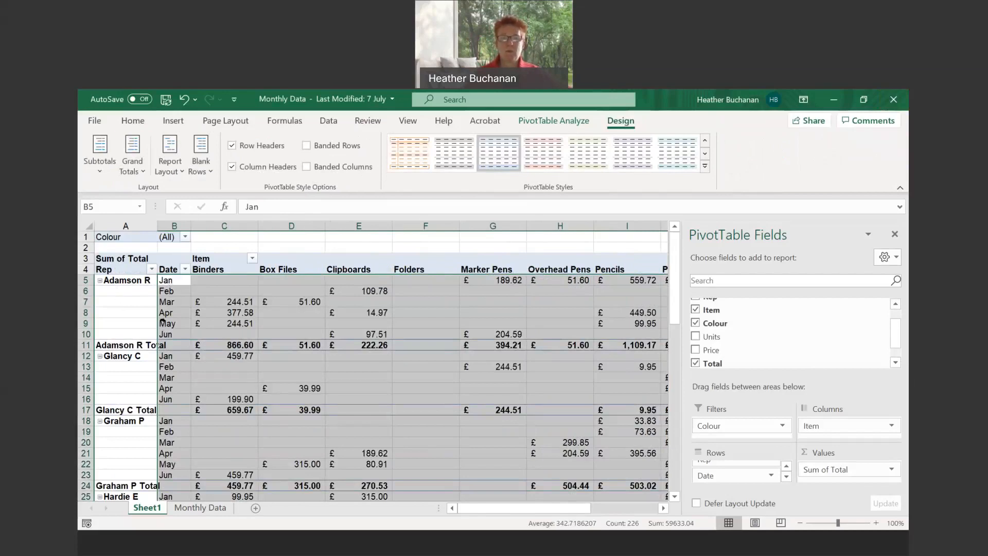
Try repeating all item labels in the report layout, and switch back to not repeating them.
{"action": "left_click", "coordinate": [183, 173]}
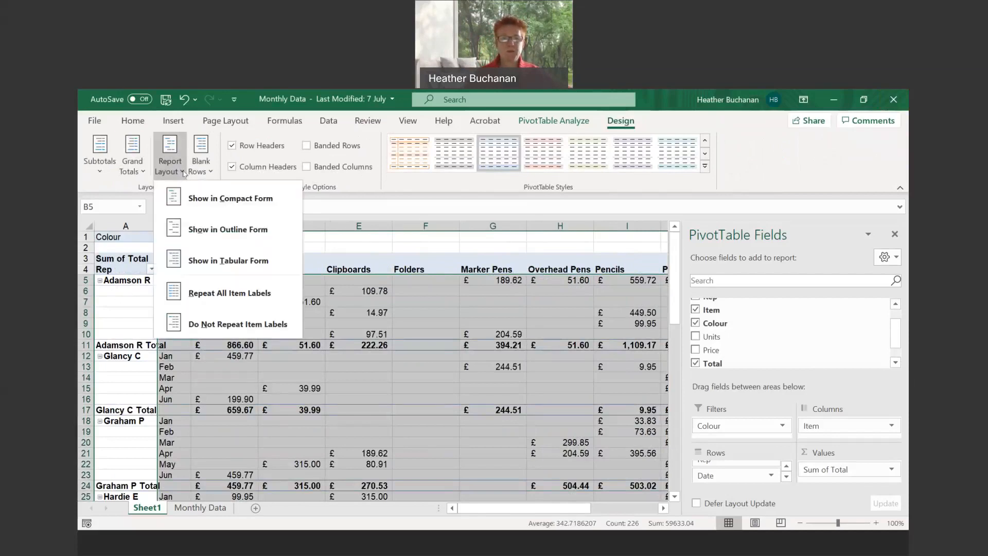
{"action": "left_click", "coordinate": [216, 293]}
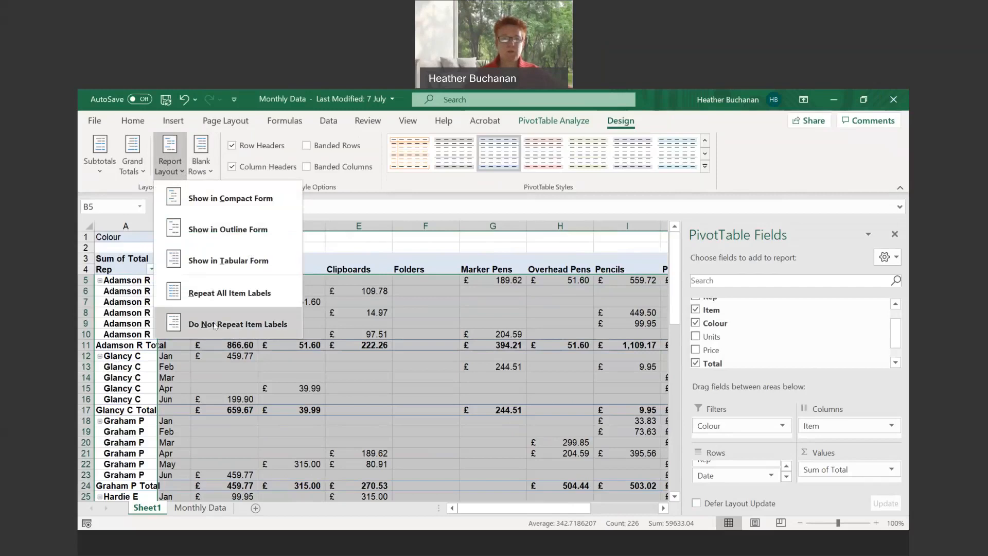
{"action": "left_click", "coordinate": [214, 324]}
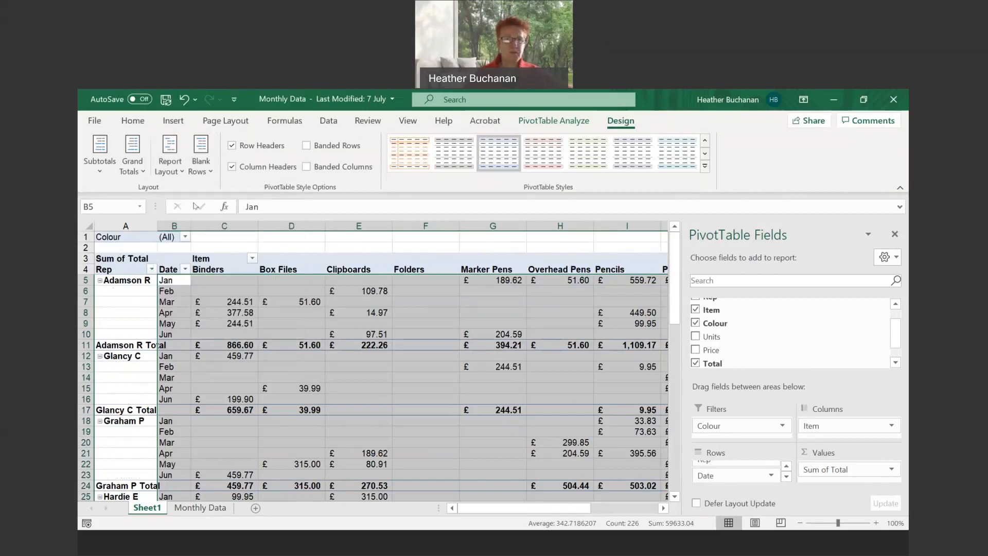
{"action": "left_click", "coordinate": [183, 171]}
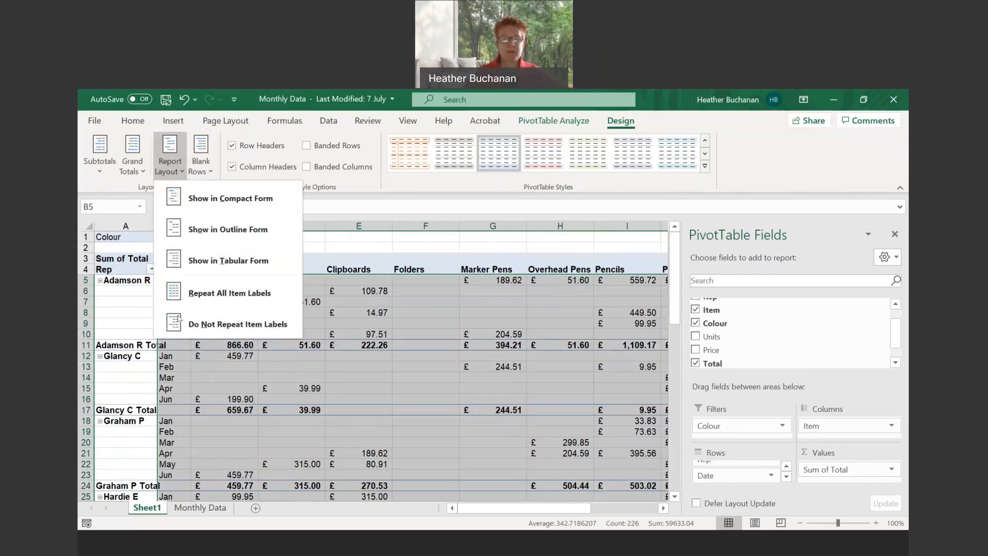
{"action": "left_click", "coordinate": [127, 320]}
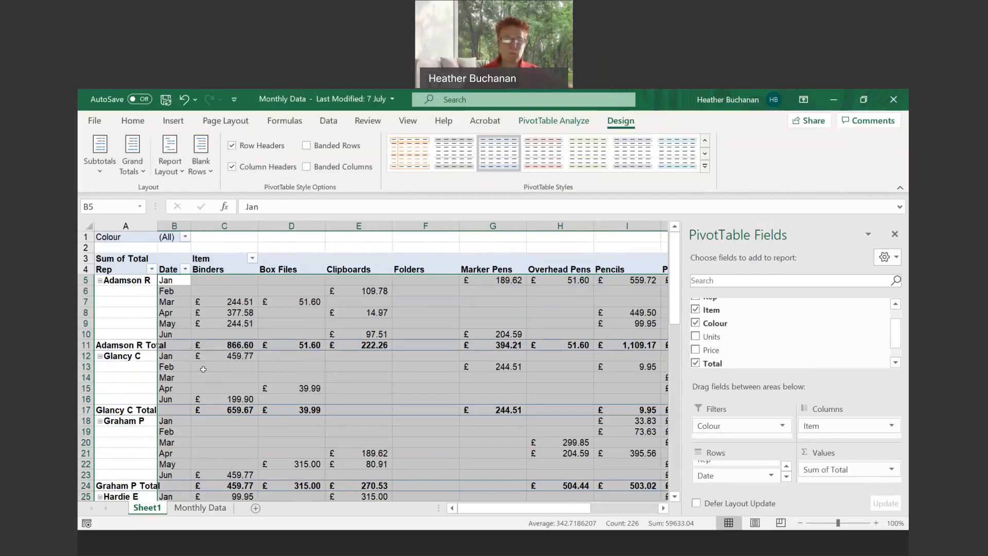
Clear the selection of the PivotTable's values and hide the PivotTable field list.
{"action": "left_click", "coordinate": [203, 370]}
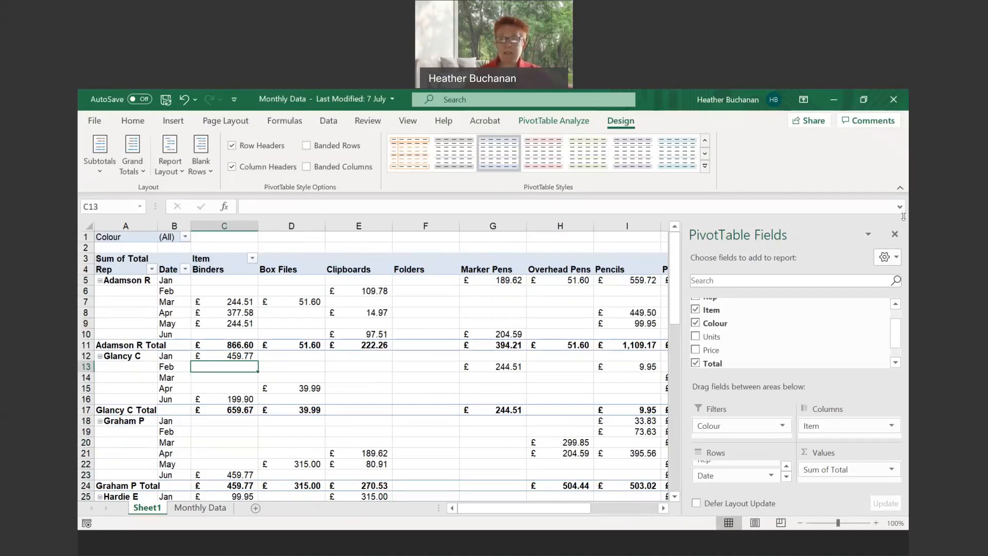
{"action": "left_click", "coordinate": [895, 235]}
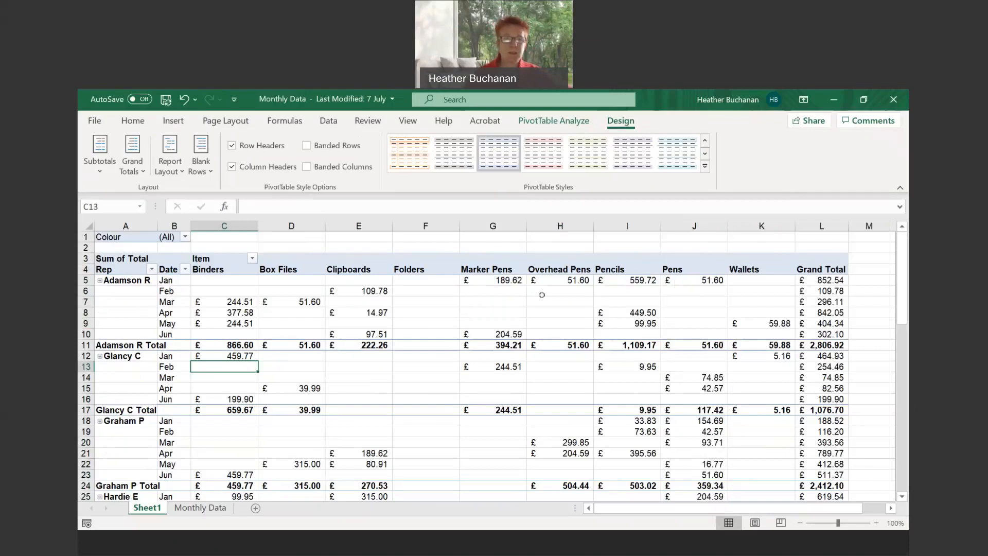
Add a calculated item named Qtr1 to the PivotTable's Date field with the formula Jan+Feb+Mar.
{"action": "left_click", "coordinate": [163, 279]}
{"action": "left_click", "coordinate": [163, 278]}
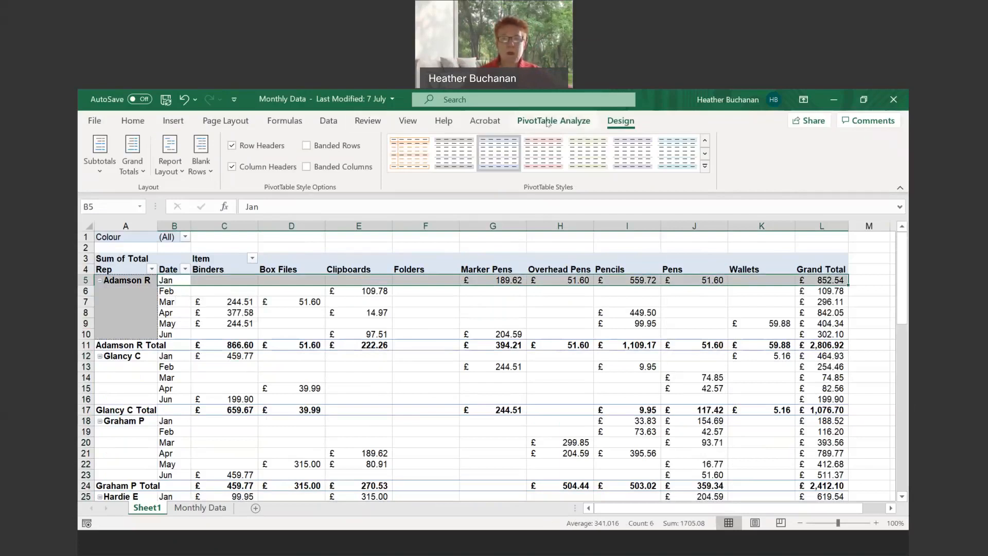
{"action": "left_click", "coordinate": [563, 122]}
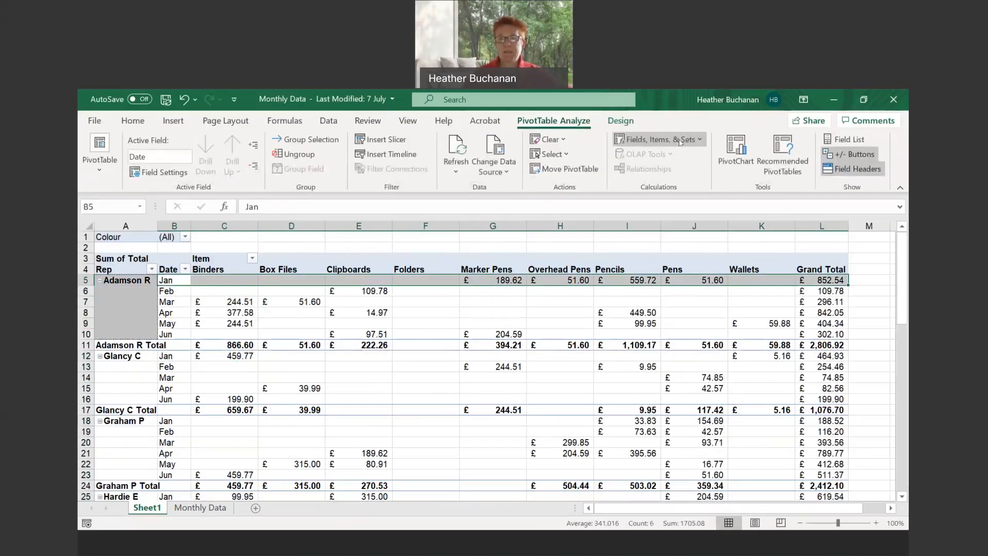
{"action": "left_click", "coordinate": [700, 140]}
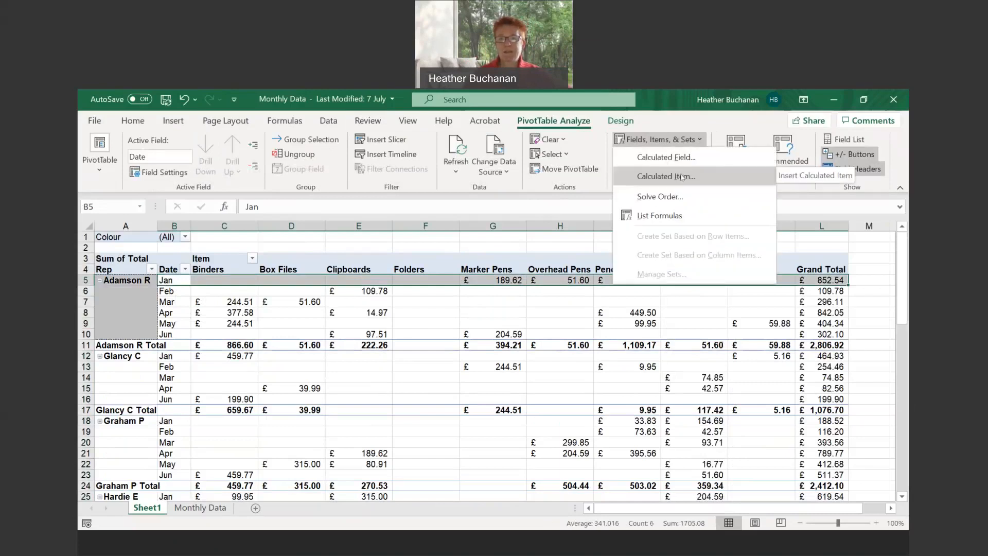
{"action": "left_click", "coordinate": [679, 177]}
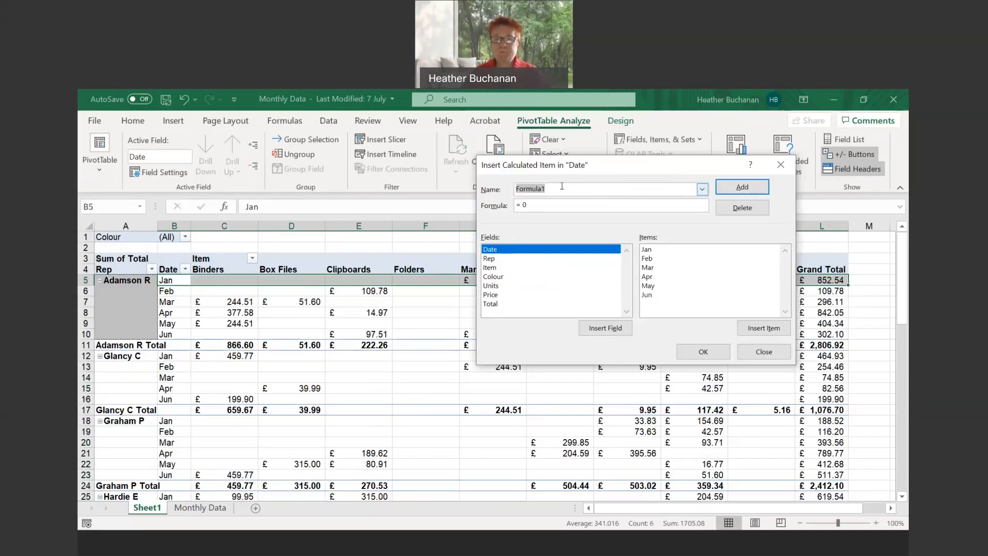
{"action": "type", "text": "Qtr"}
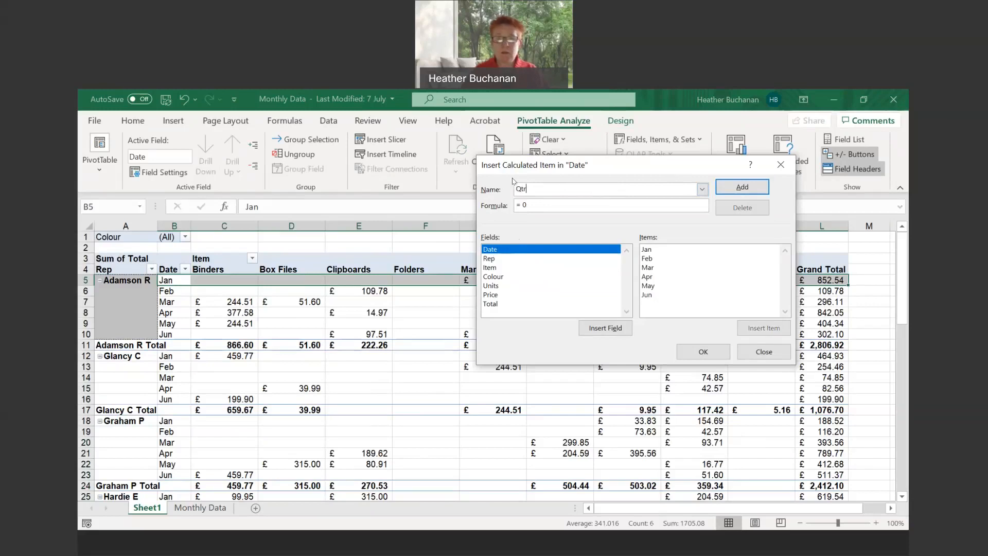
{"action": "type", "text": "1"}
{"action": "left_click", "coordinate": [538, 204]}
{"action": "key", "text": "BackSpace"}
{"action": "type", "text": "Jan+Feb+m"}
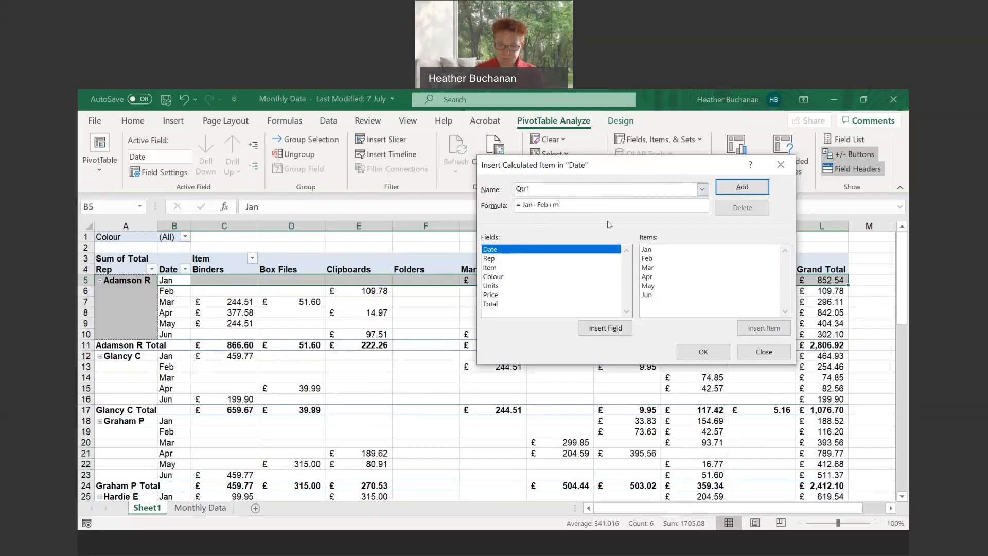
{"action": "type", "text": "arar"}
{"action": "key", "text": "Return"}
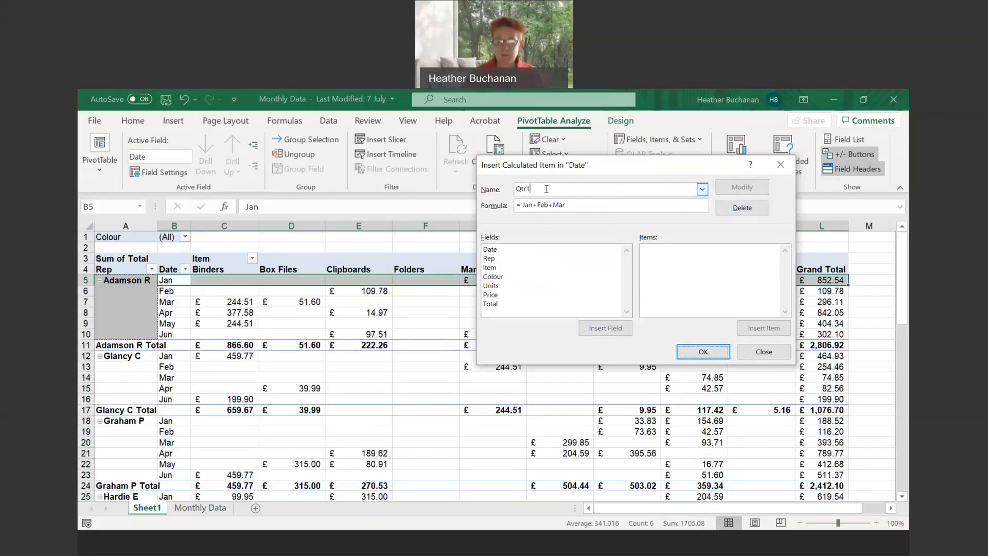
Try to add a second calculated item named Qtr2 to the Date field with the formula Apr+May+June.
{"action": "key", "text": "BackSpace"}
{"action": "type", "text": "2"}
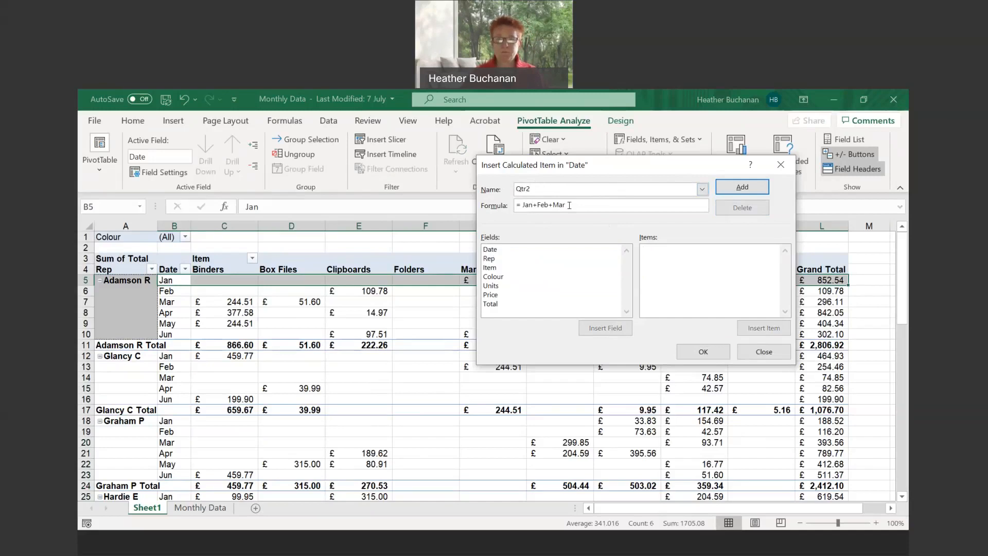
{"action": "double_click", "coordinate": [569, 204]}
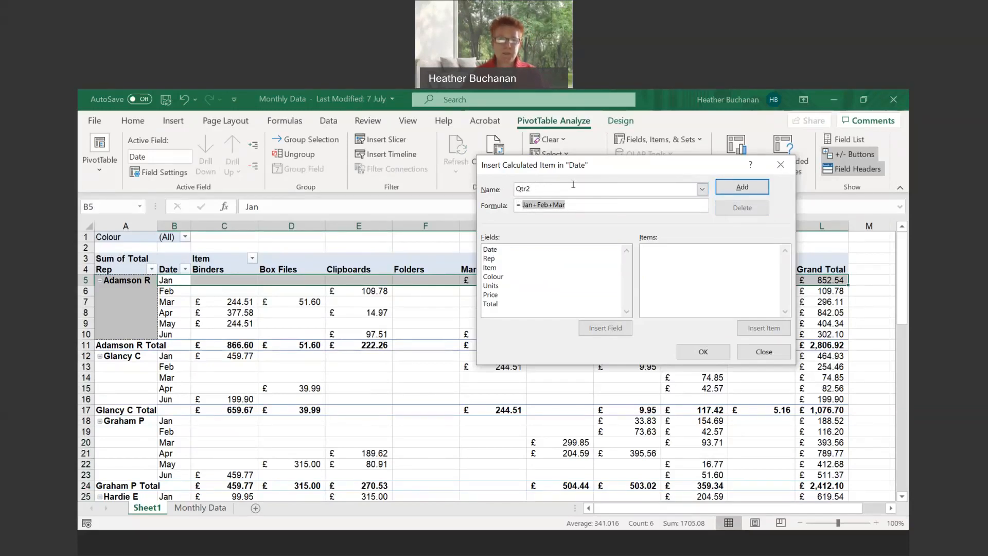
{"action": "type", "text": "Apr+May+June"}
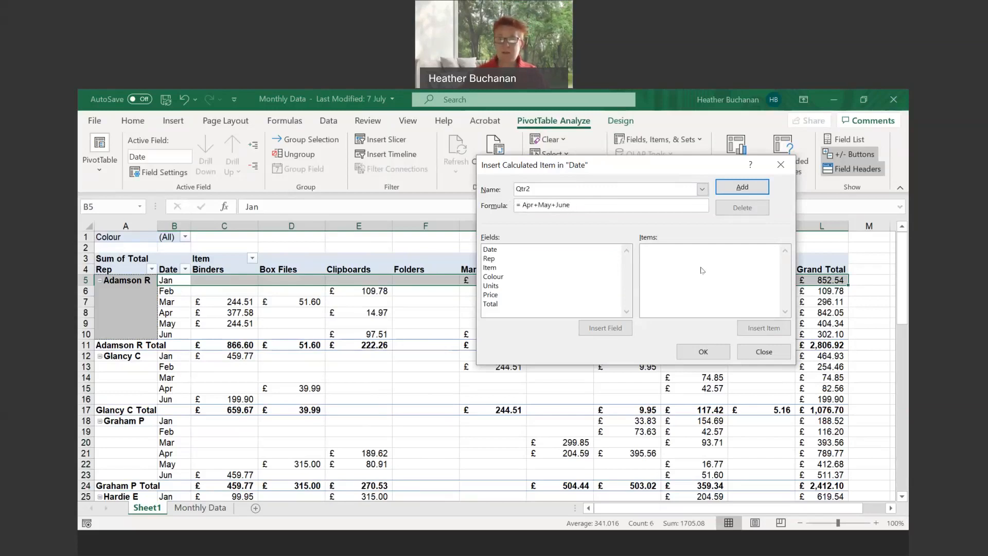
{"action": "left_click", "coordinate": [702, 352]}
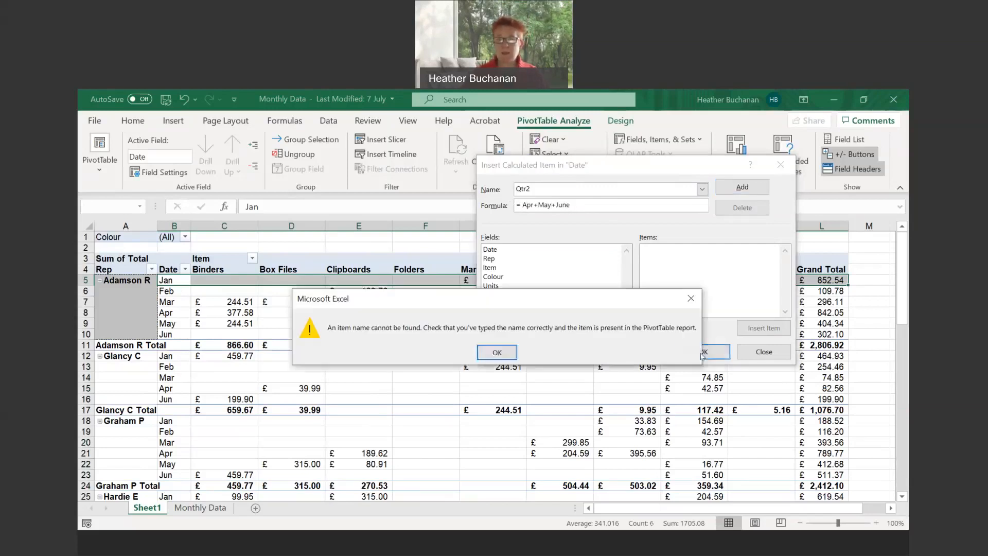
{"action": "left_click", "coordinate": [497, 353]}
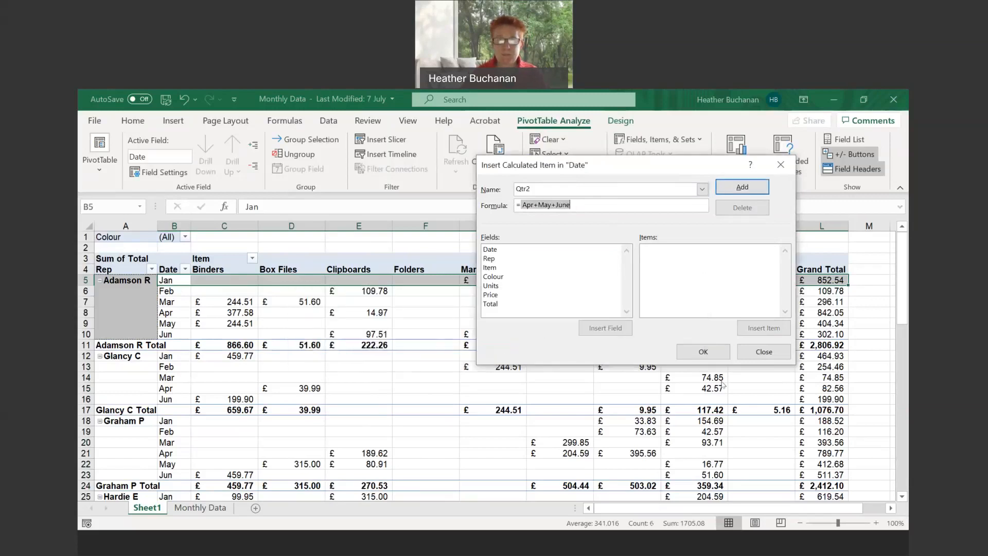
{"action": "left_click", "coordinate": [703, 352]}
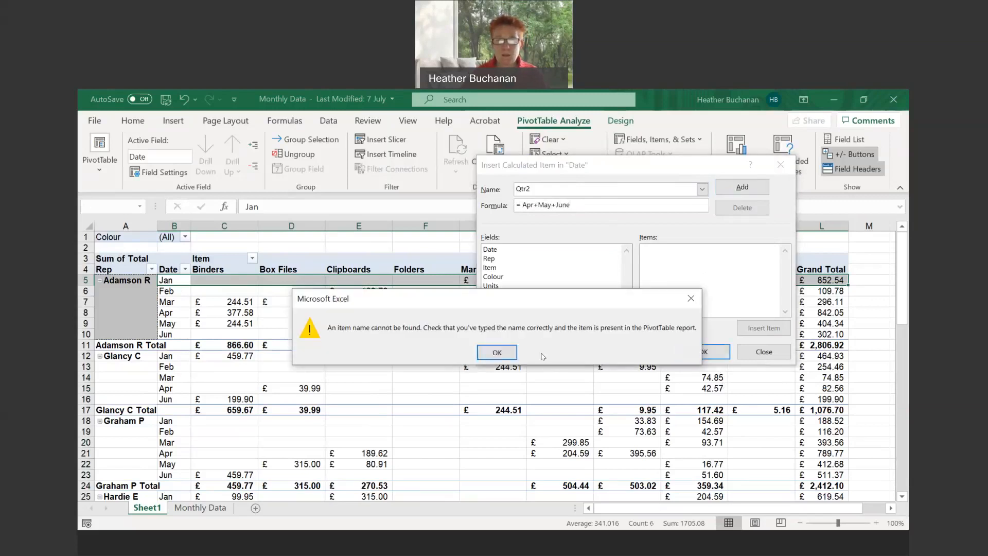
{"action": "left_click", "coordinate": [507, 353]}
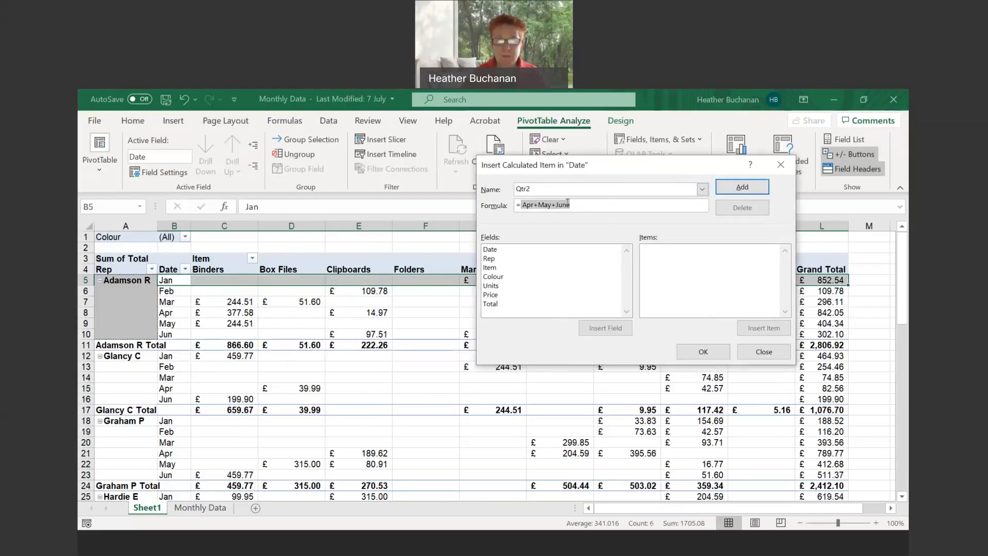
Correct the Qtr2 formula to Apr+May+Jun and insert the calculated items into the PivotTable.
{"action": "left_click", "coordinate": [587, 201]}
{"action": "key", "text": "BackSpace"}
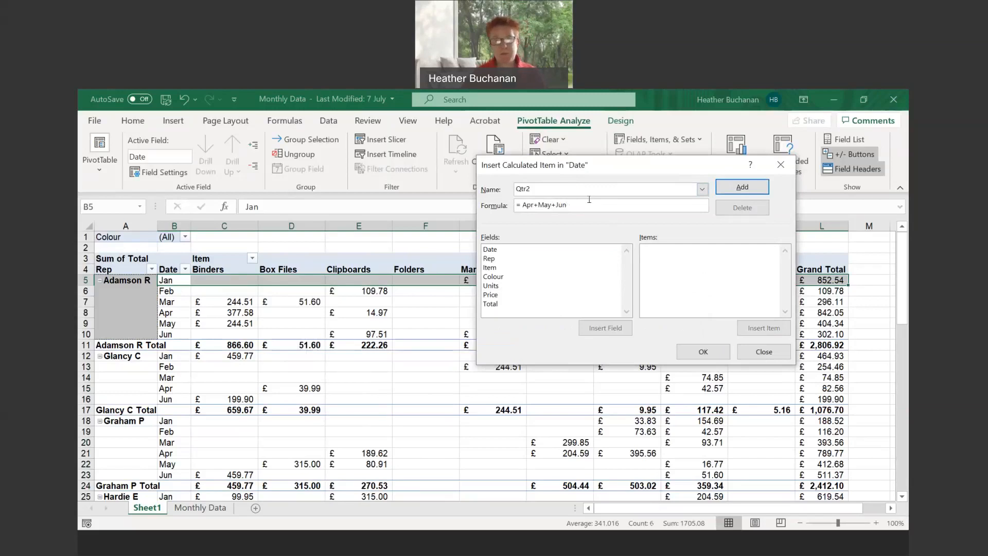
{"action": "left_click", "coordinate": [703, 352]}
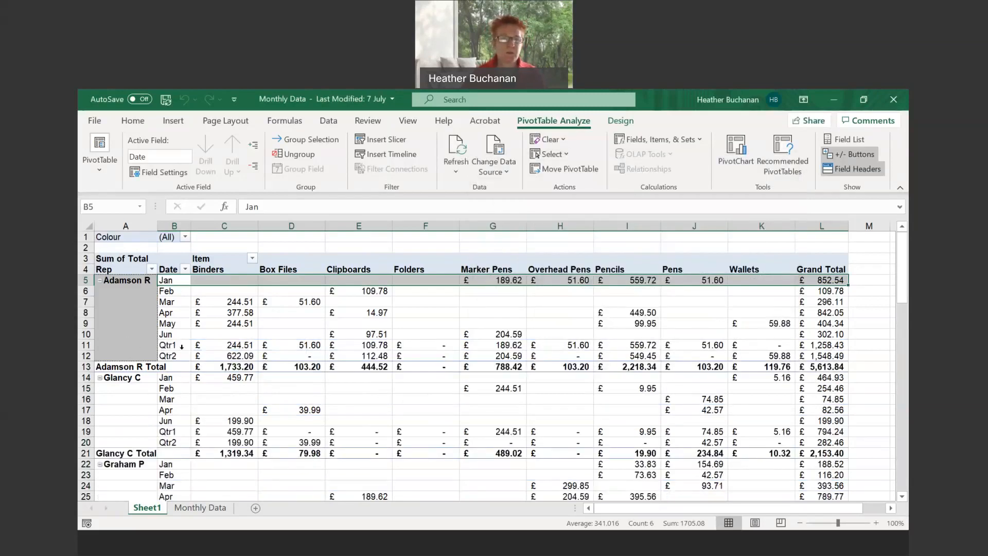
Make the first rep's Qtr1 and Qtr2 rows bold from the Date label through the Wallets column.
{"action": "left_click_drag", "start_coordinate": [179, 345], "coordinate": [750, 355]}
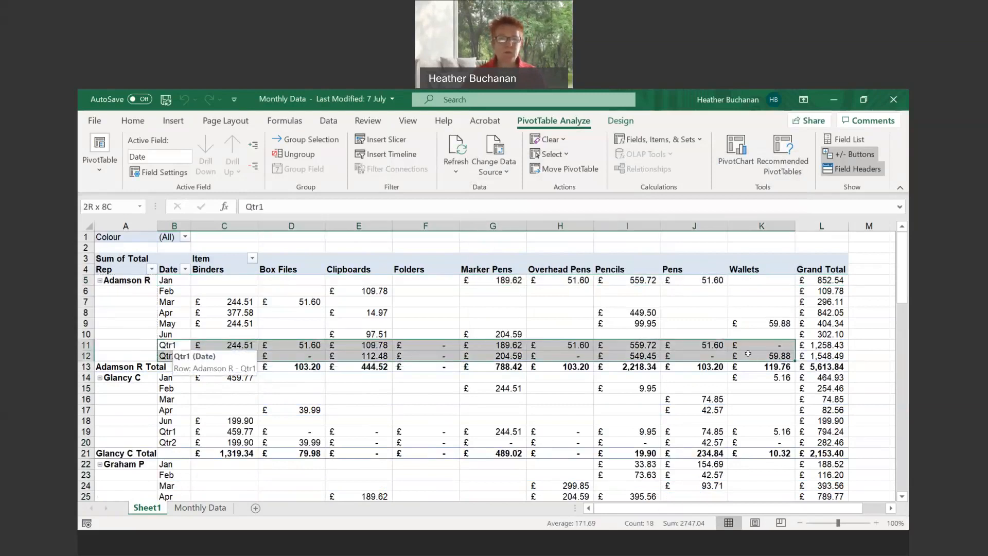
{"action": "left_click", "coordinate": [133, 120]}
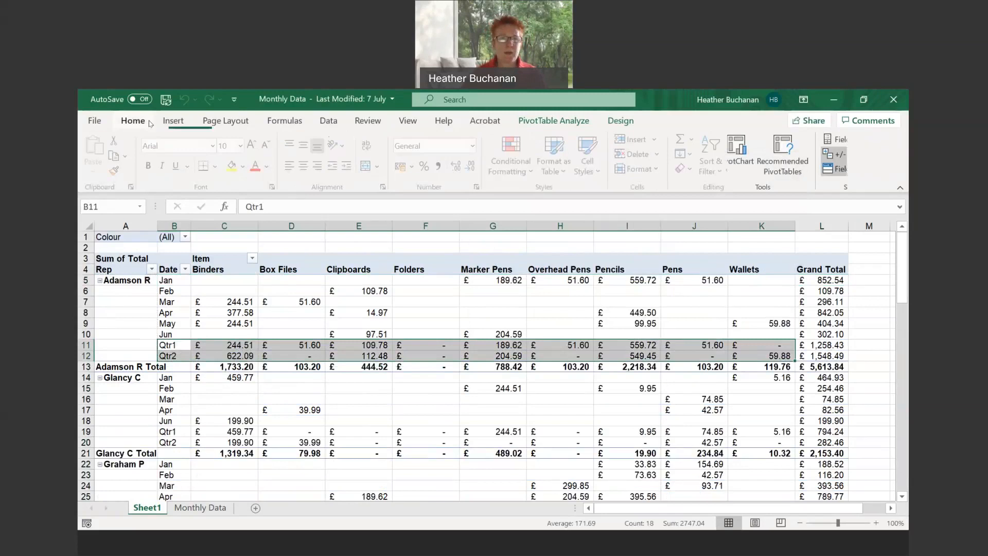
{"action": "left_click", "coordinate": [151, 166]}
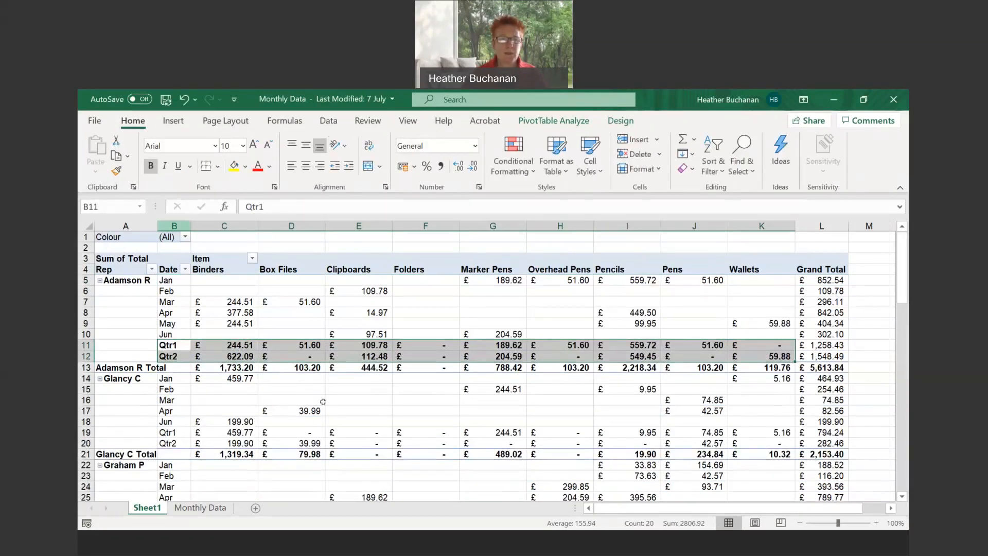
{"action": "left_click", "coordinate": [394, 412]}
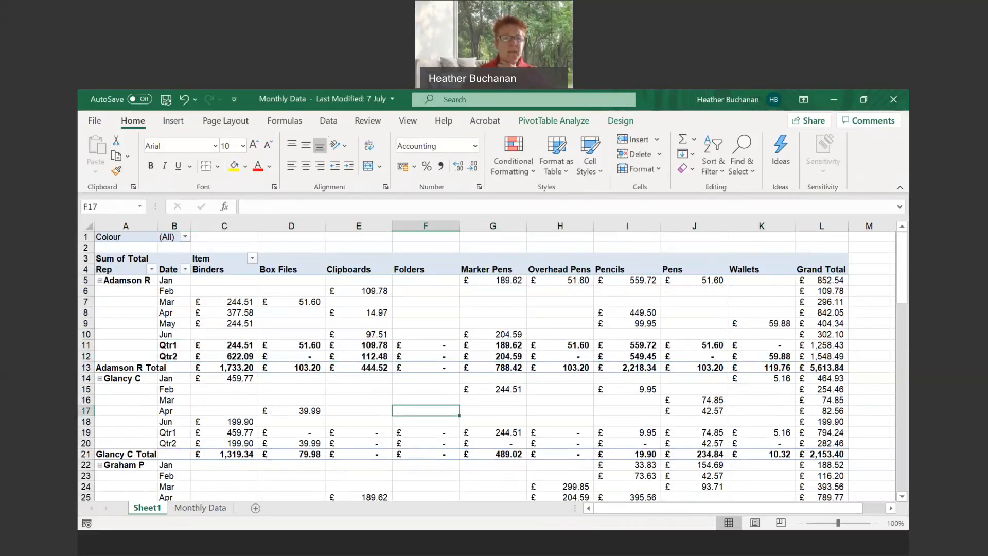
Examine the formulas behind the first rep's Binders values for Qtr1 and Qtr2, and the quarter rows of the other reps.
{"action": "left_click", "coordinate": [224, 345]}
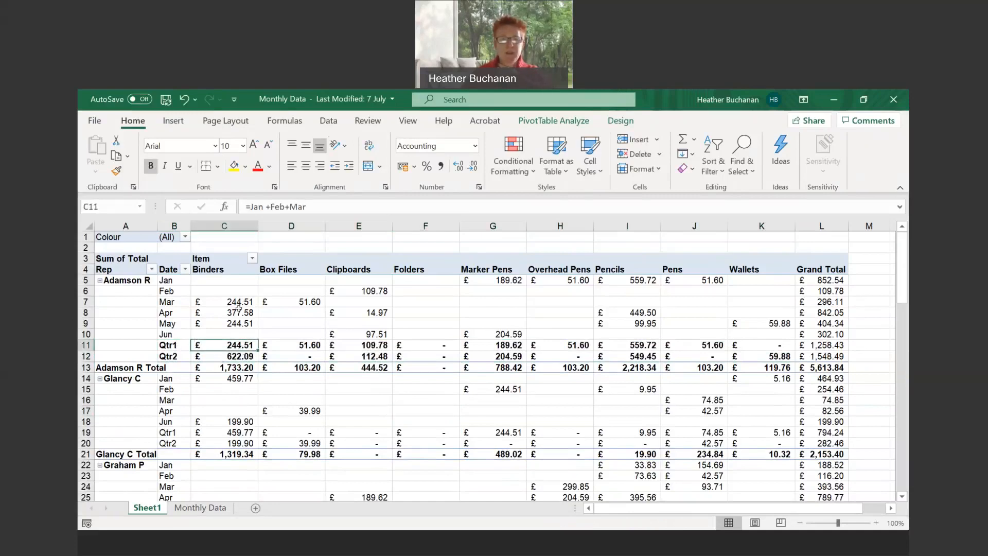
{"action": "left_click", "coordinate": [225, 355]}
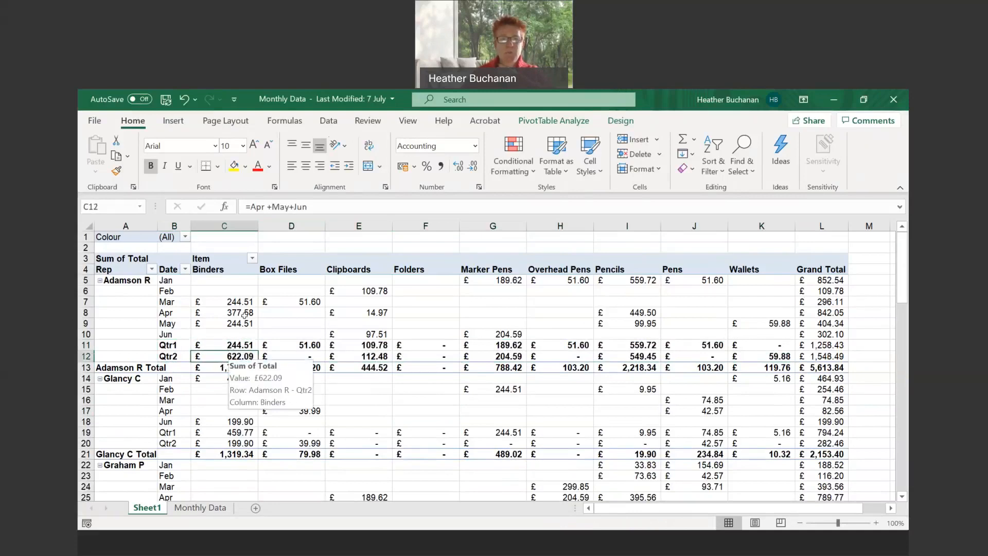
{"action": "left_click", "coordinate": [241, 343]}
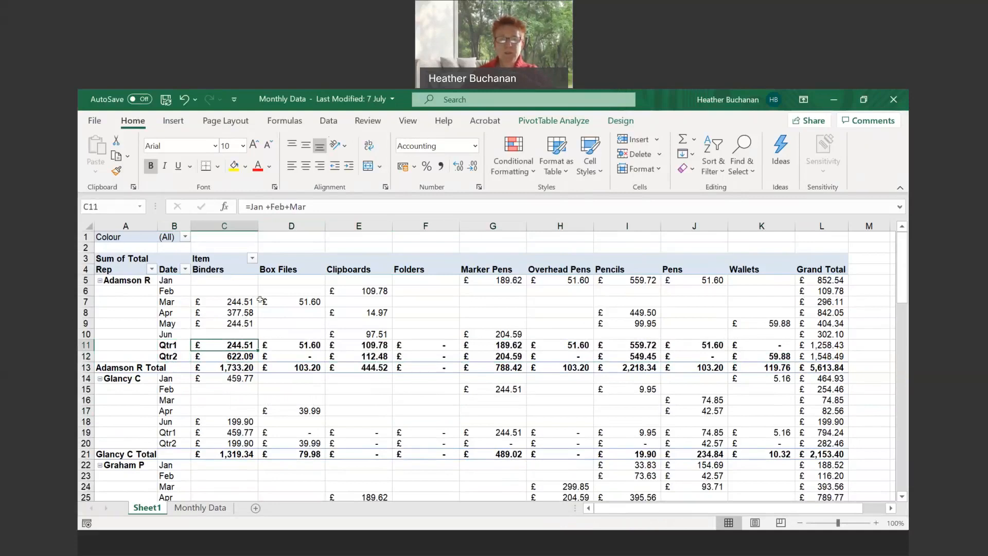
{"action": "mouse_move", "coordinate": [238, 301]}
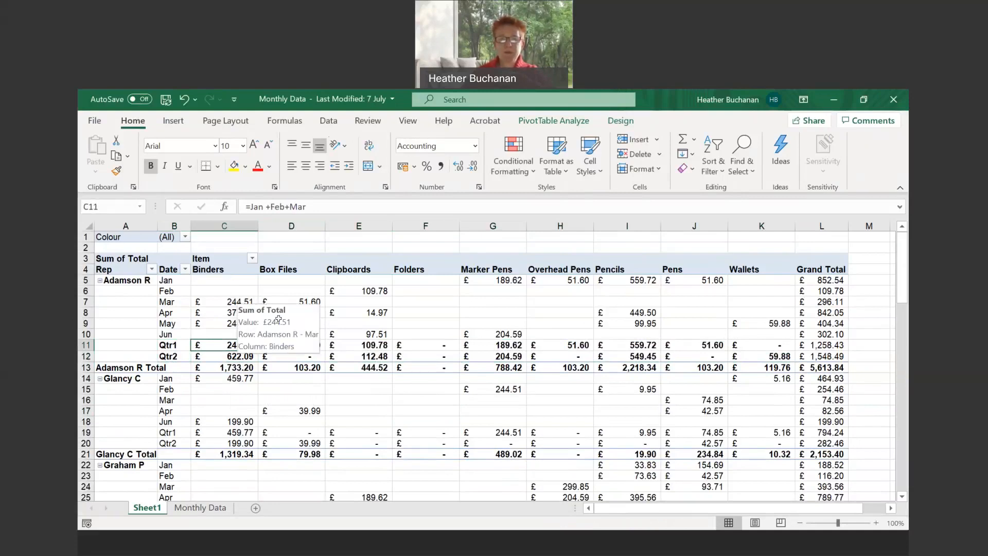
{"action": "left_click", "coordinate": [240, 356]}
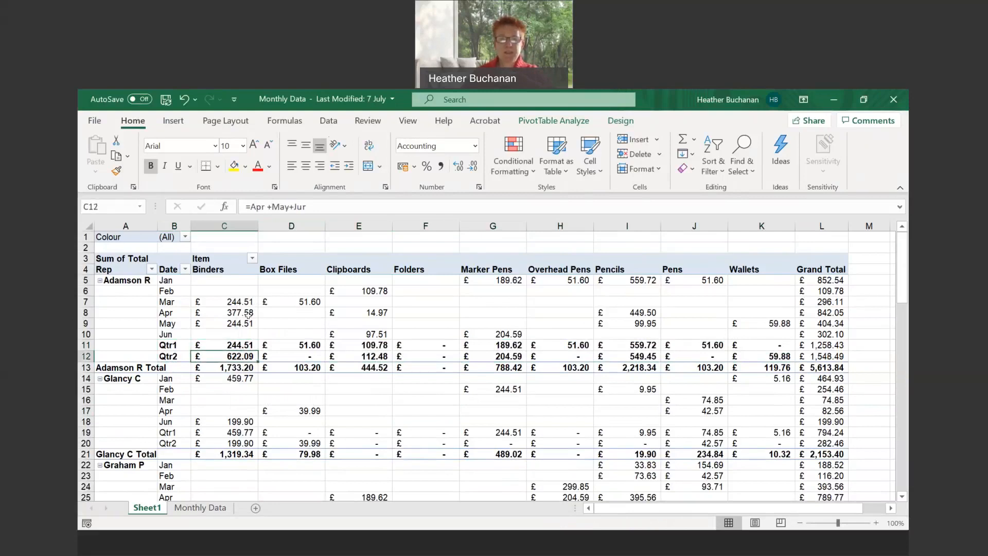
{"action": "scroll", "coordinate": [270, 389], "scroll_direction": "down", "scroll_amount": 2}
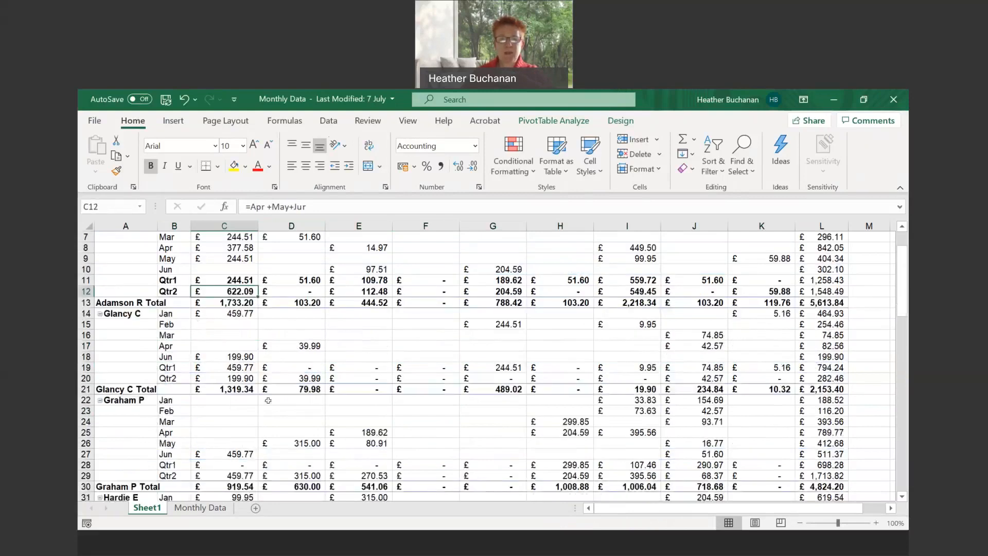
{"action": "scroll", "coordinate": [268, 400], "scroll_direction": "down", "scroll_amount": 7}
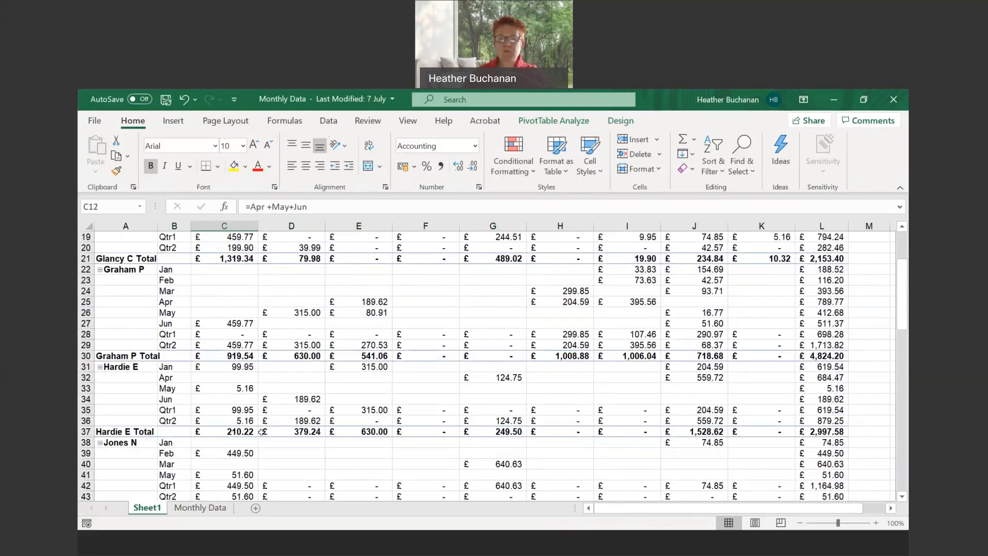
{"action": "scroll", "coordinate": [263, 430], "scroll_direction": "down", "scroll_amount": 2}
{"action": "scroll", "coordinate": [265, 427], "scroll_direction": "up", "scroll_amount": 11}
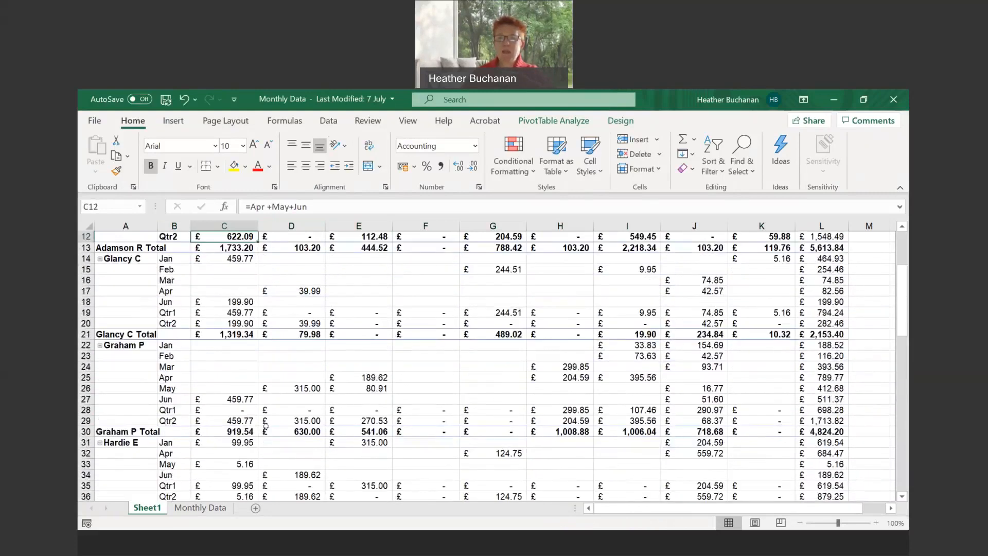
{"action": "mouse_move", "coordinate": [267, 423]}
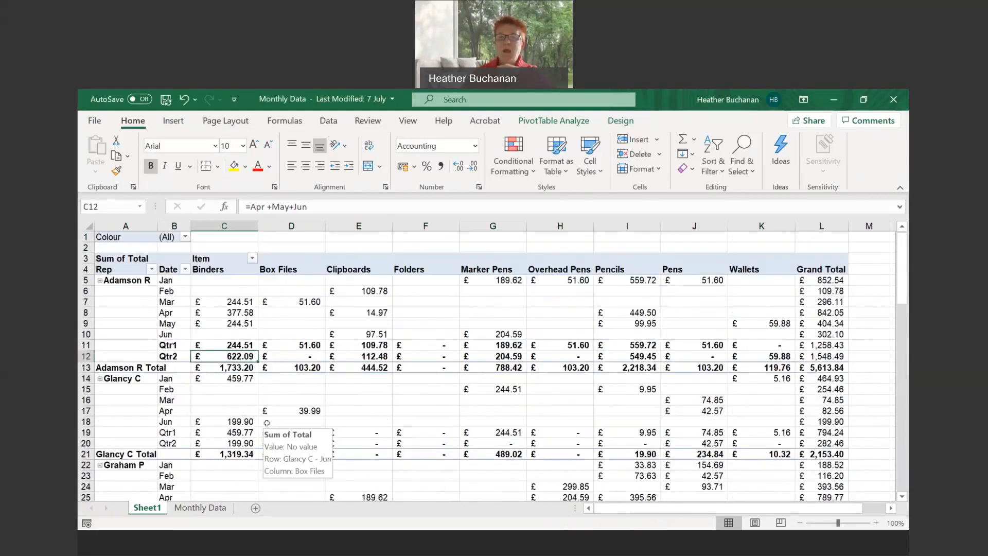
{"action": "left_click", "coordinate": [566, 122]}
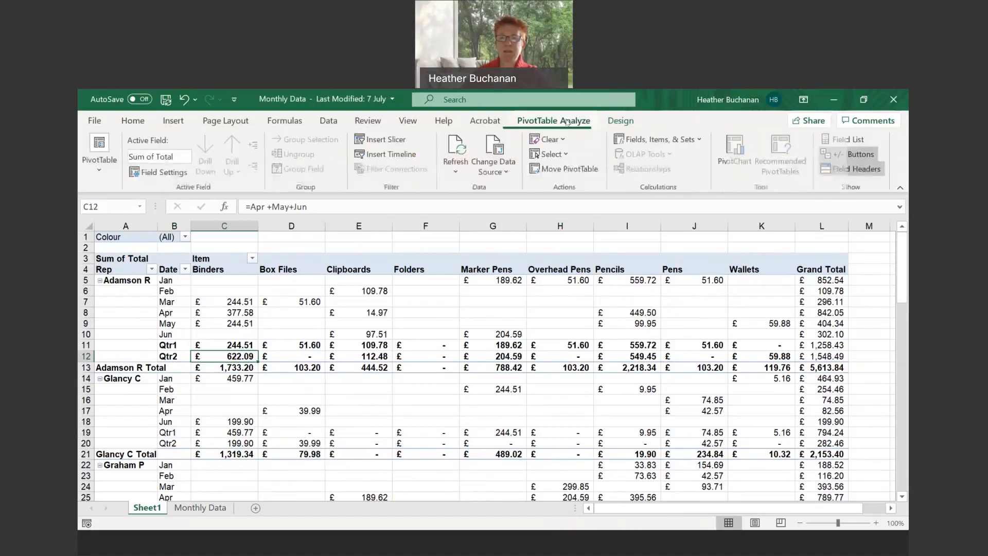
{"action": "left_click", "coordinate": [645, 141]}
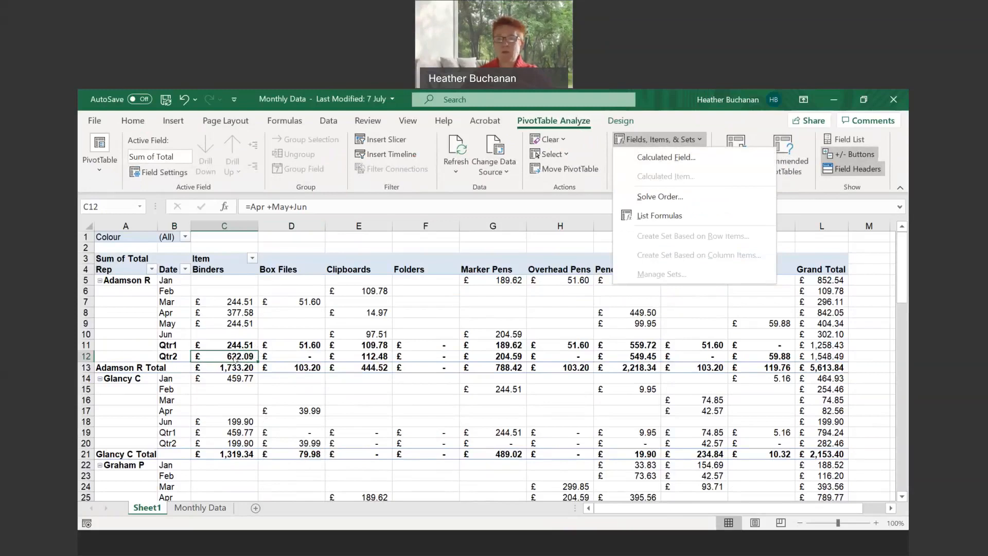
{"action": "mouse_move", "coordinate": [242, 358]}
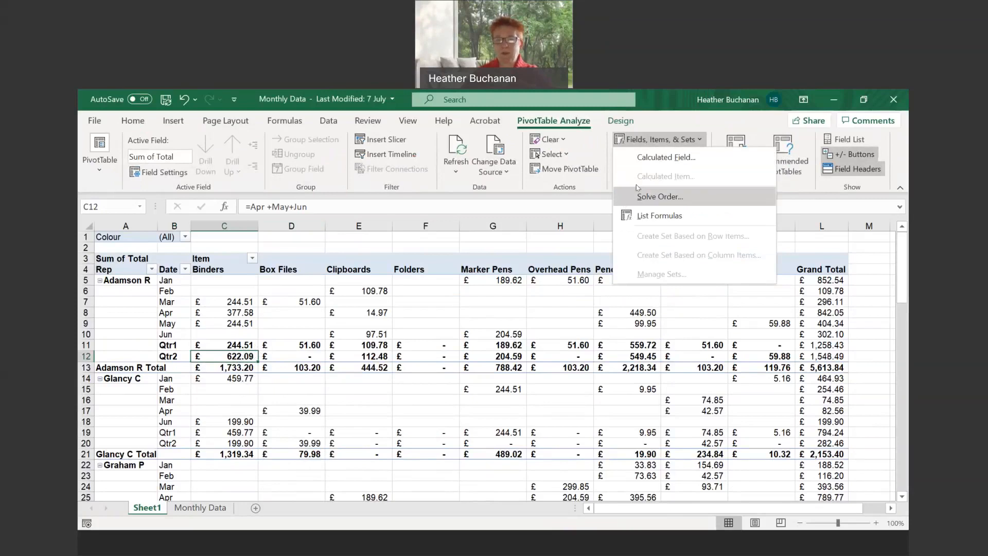
{"action": "left_click", "coordinate": [422, 401]}
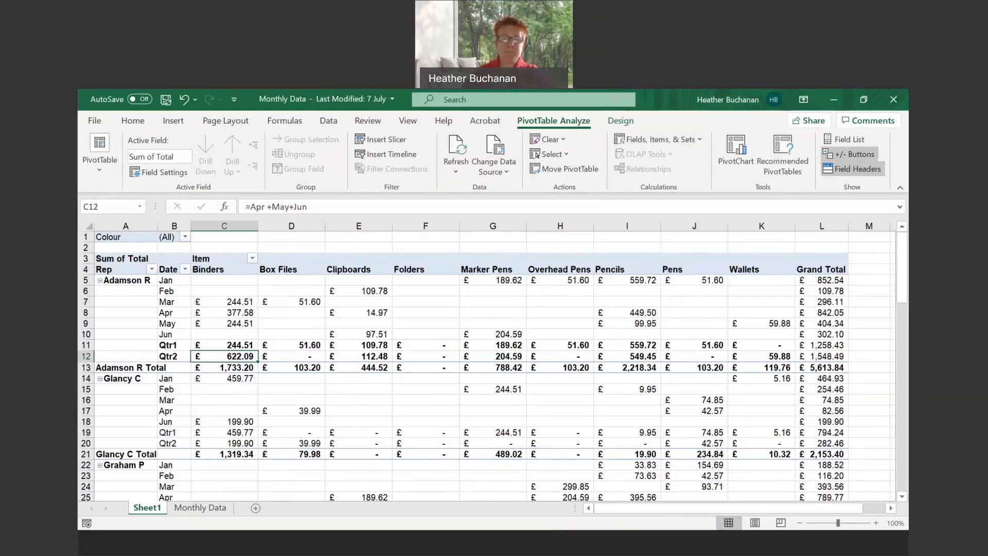